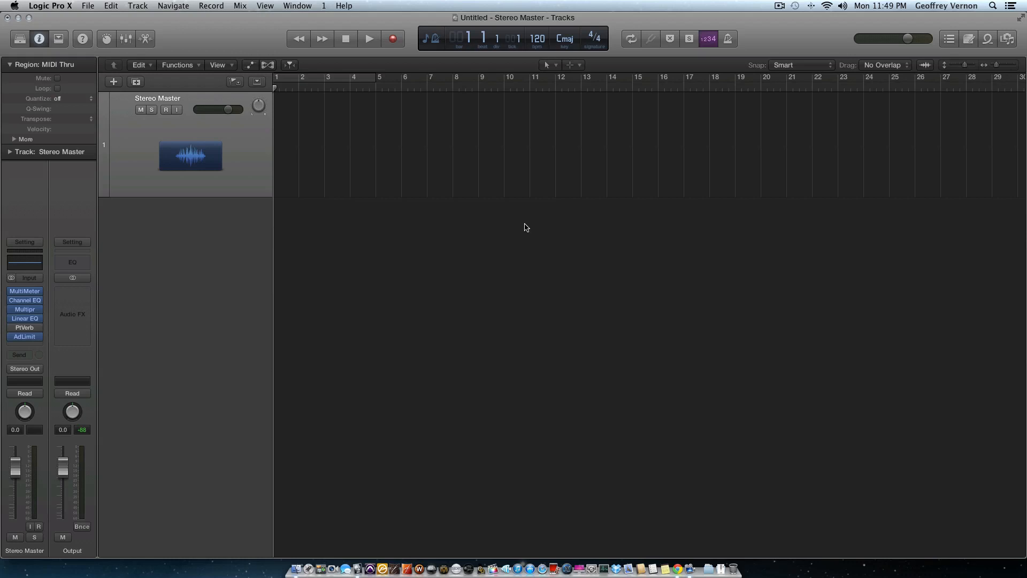
Step: Open the MultiMeter plug-in of the Stereo Master channel strip and move its window to the empty area below the track
click(83, 431)
mouse_move(25, 292)
click(27, 292)
drag(313, 63, 514, 272)
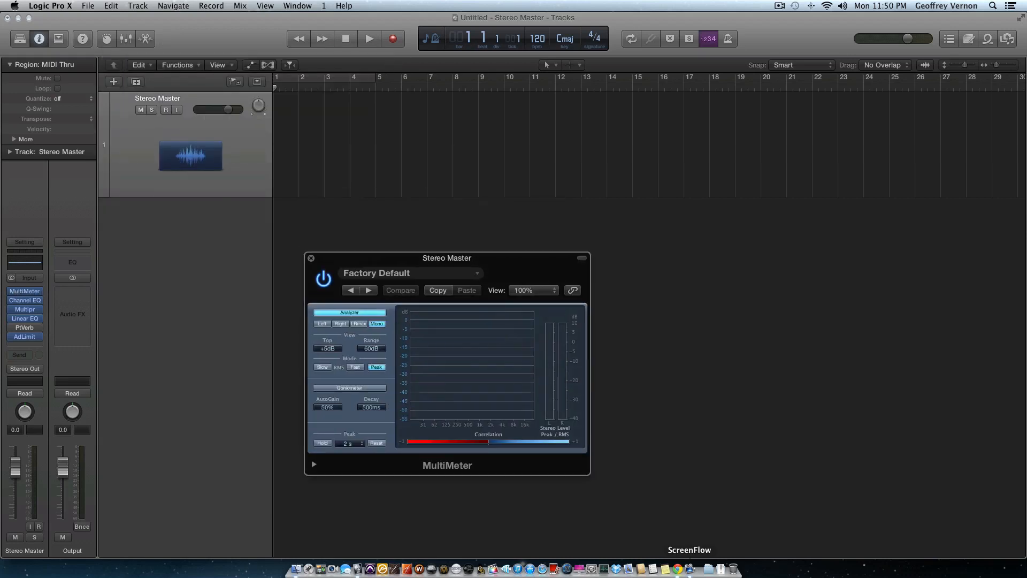
Step: Switch to Finder by opening the Documents folder in a new window and go to the Music folder
click(712, 571)
click(721, 569)
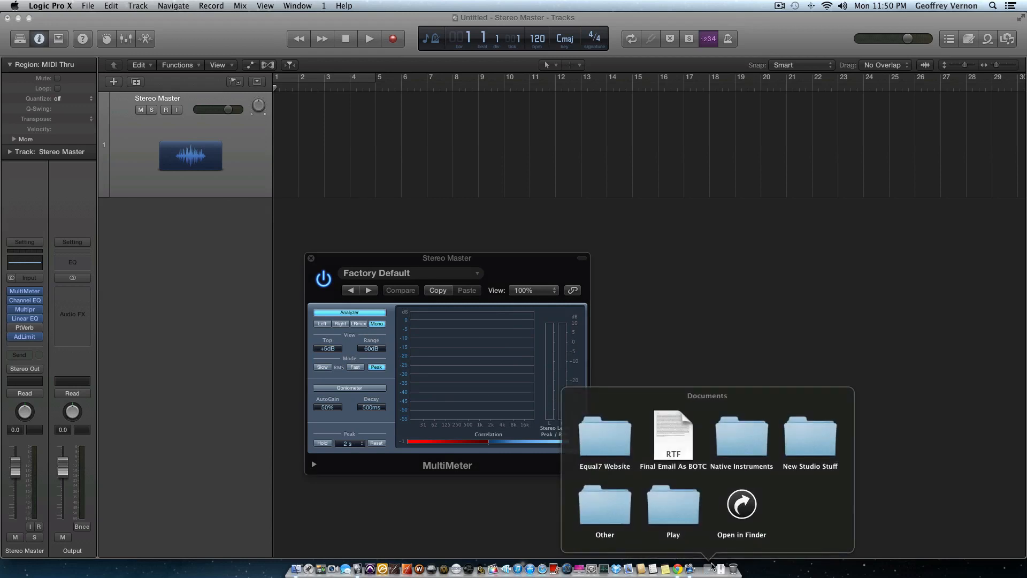
click(738, 532)
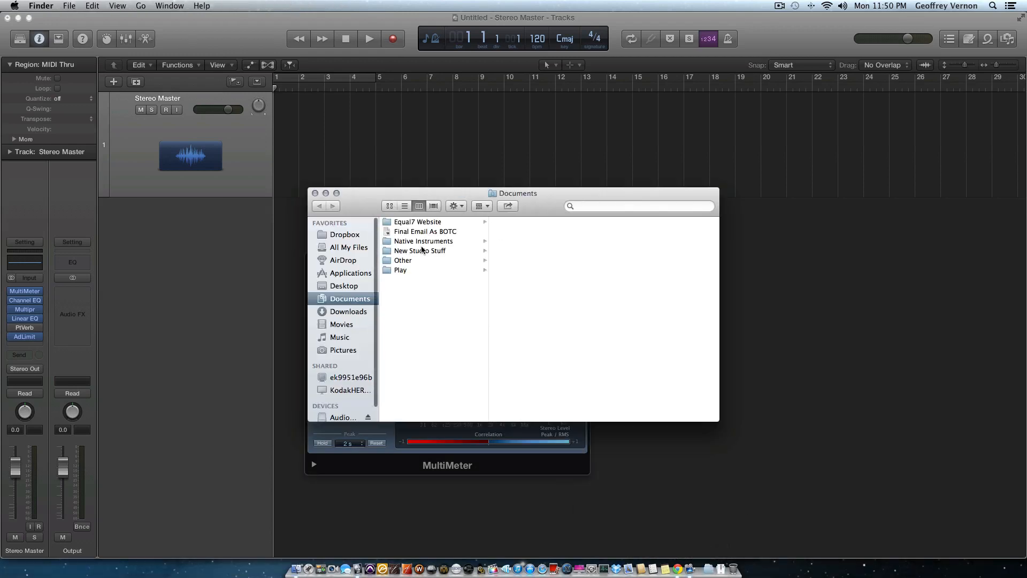
click(359, 315)
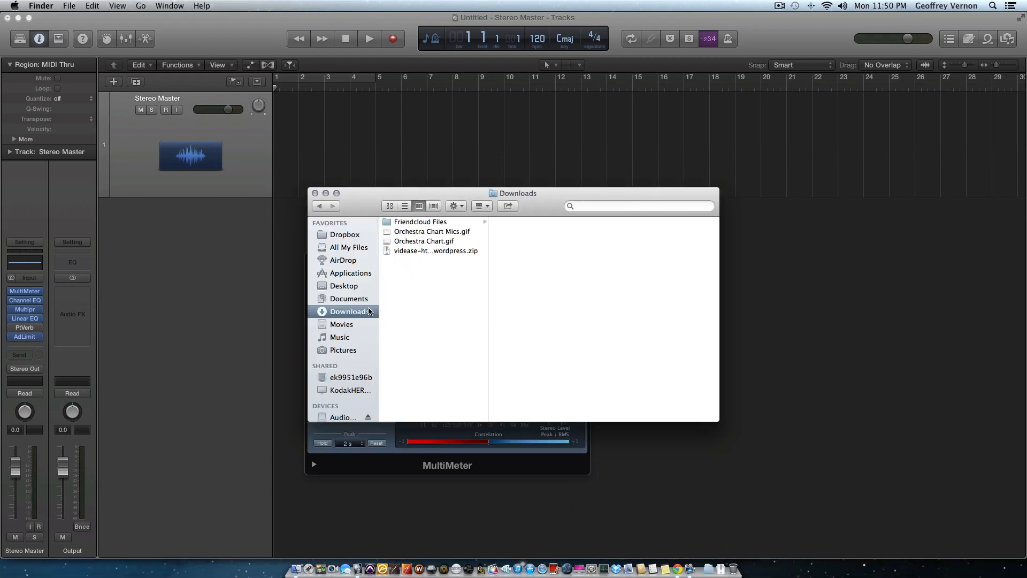
click(342, 337)
Step: Import The Hunt.mp3 from the Audio Hijack folder onto the Stereo Master track, placing it at bar 1
key(Down)
key(Down)
key(Down)
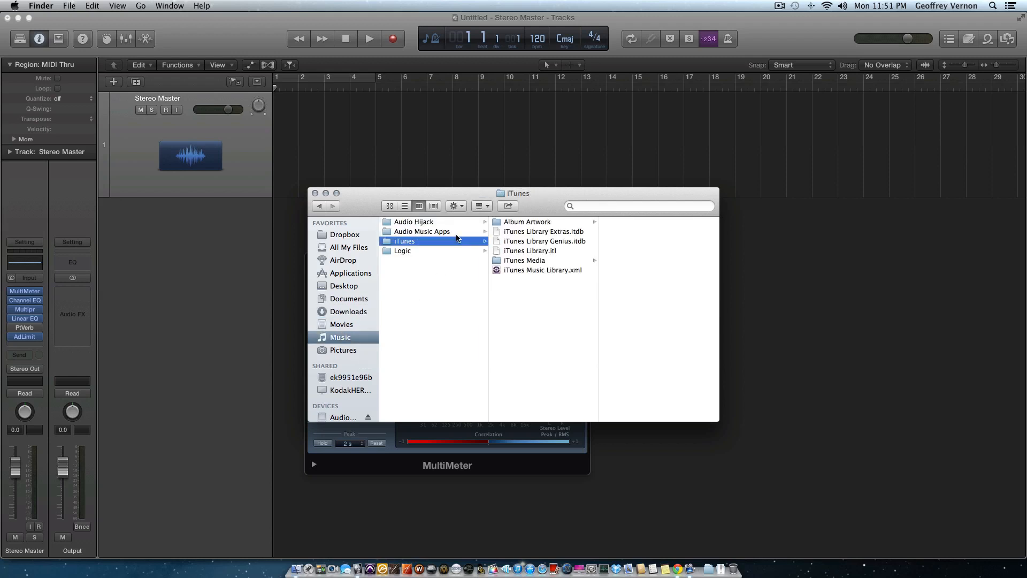
key(Up)
key(Up)
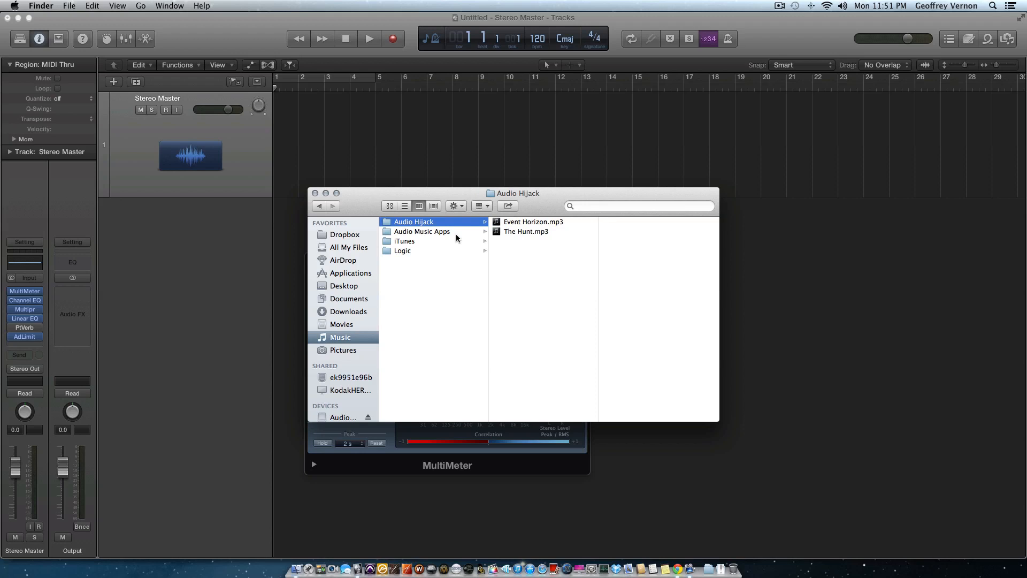
key(Right)
key(Down)
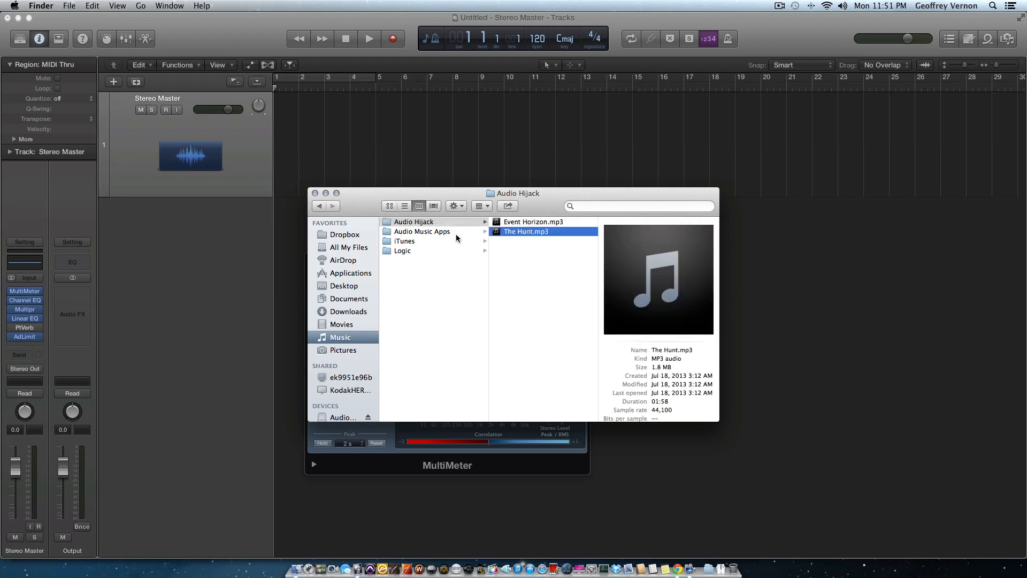
drag(545, 232, 278, 137)
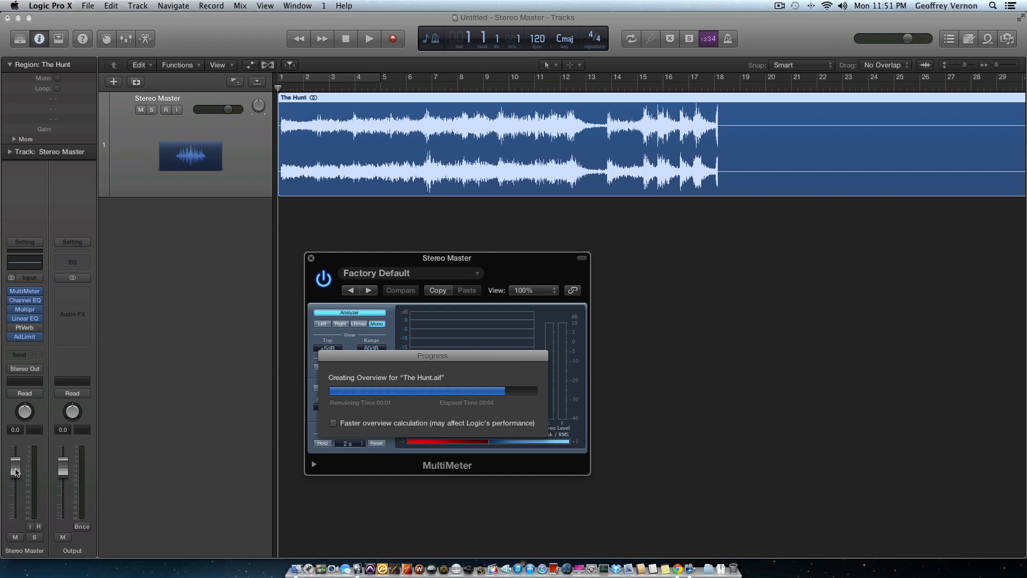
Step: Lower the Stereo Master channel volume to about -29.5 dB and play the song through the MultiMeter
drag(15, 472, 13, 505)
key(space)
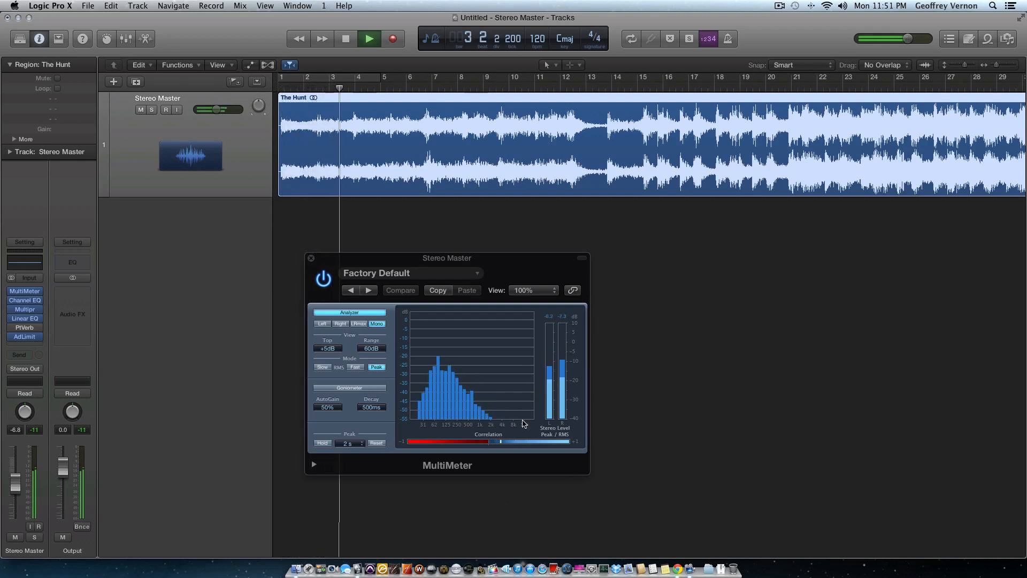
key(space)
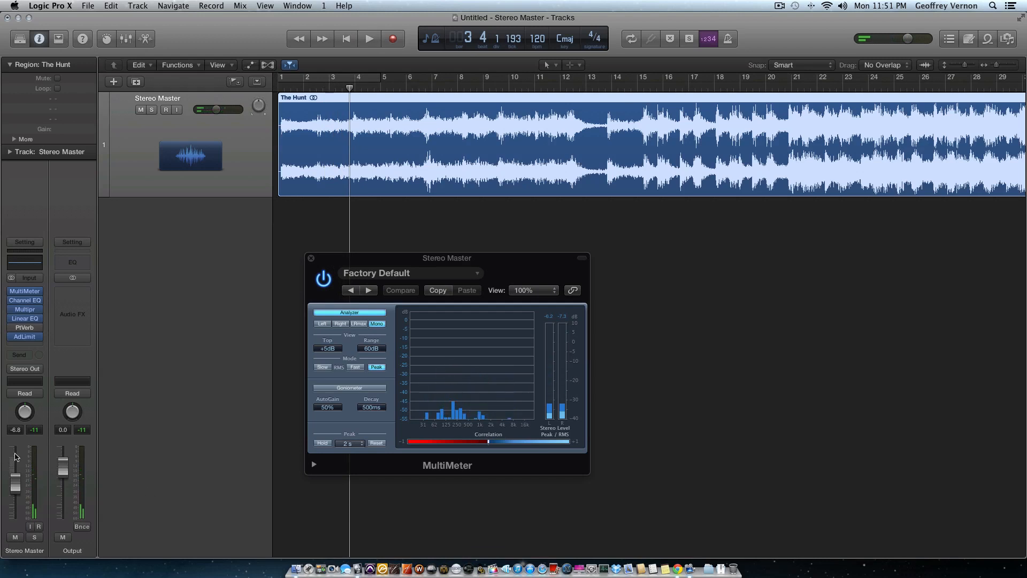
drag(15, 488, 15, 510)
key(space)
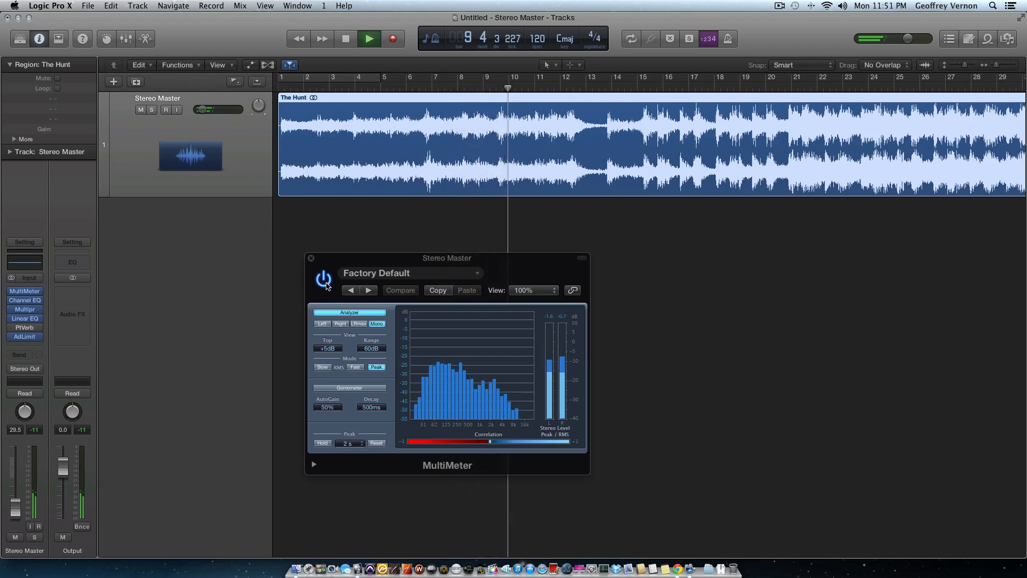
Step: Close the MultiMeter, stop playback with the playhead back at the beginning, and deselect the audio region
click(325, 281)
click(325, 281)
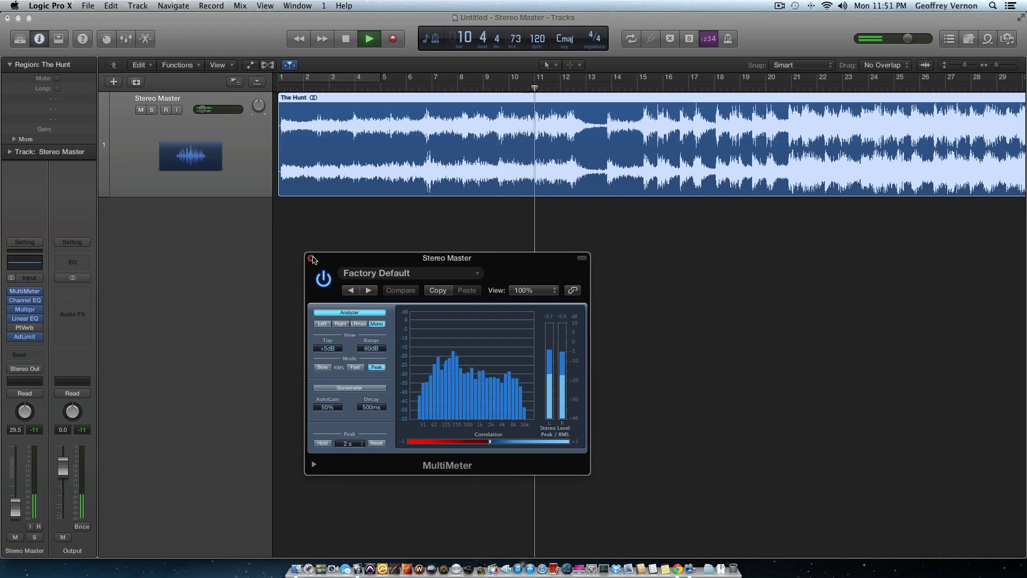
click(311, 258)
key(space)
key(Return)
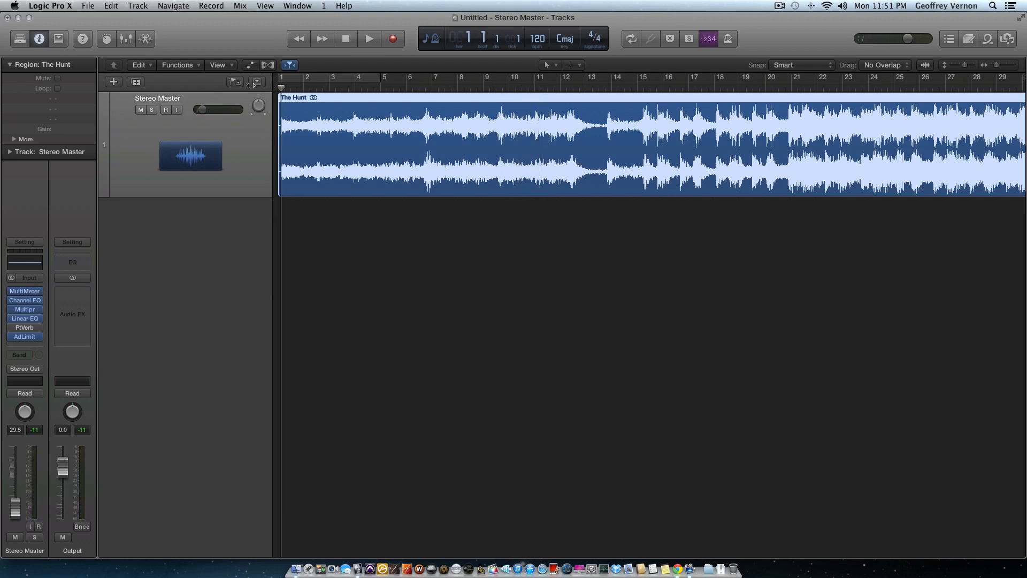
click(318, 267)
Step: Open the Channel EQ of the Stereo Master below the track and load the Mastering preset Final Mix - Rock
click(24, 300)
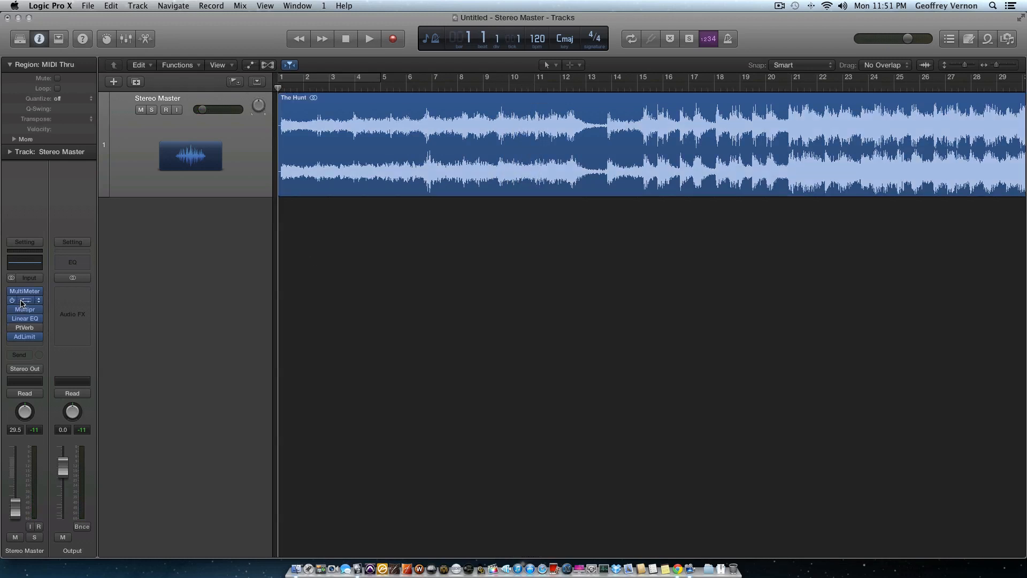
drag(237, 65, 498, 339)
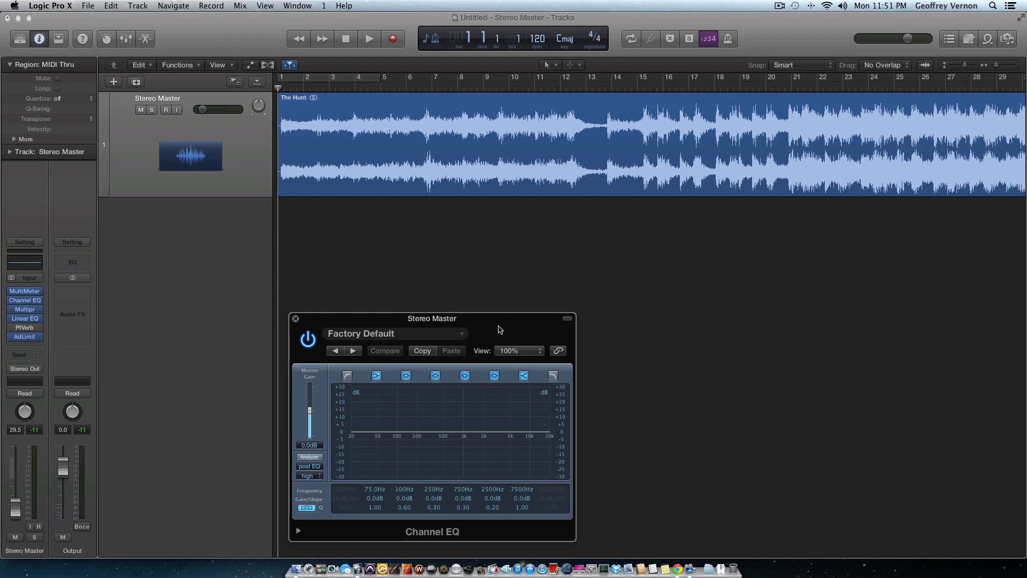
drag(500, 330, 512, 294)
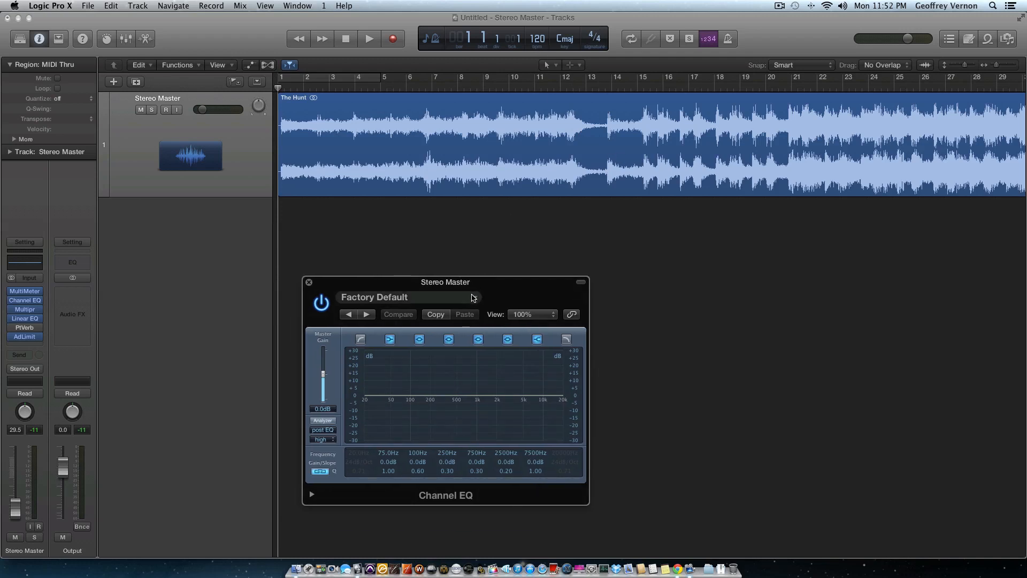
click(476, 299)
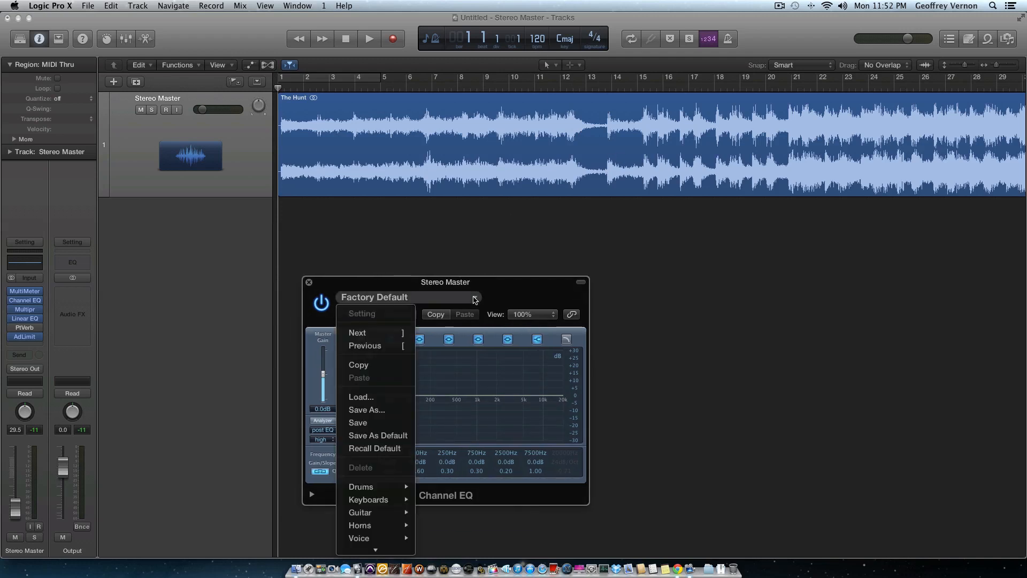
mouse_move(385, 535)
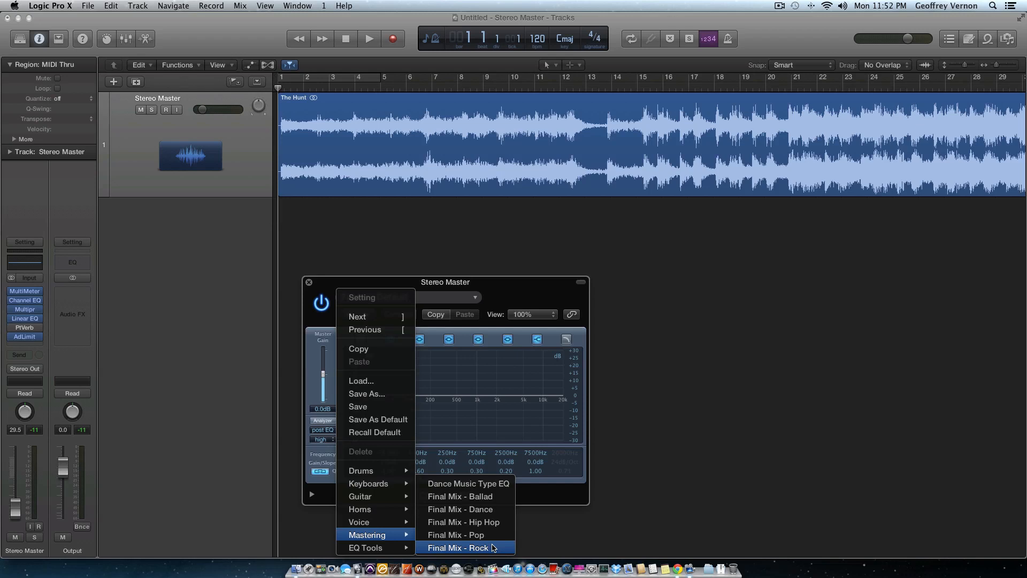
click(492, 547)
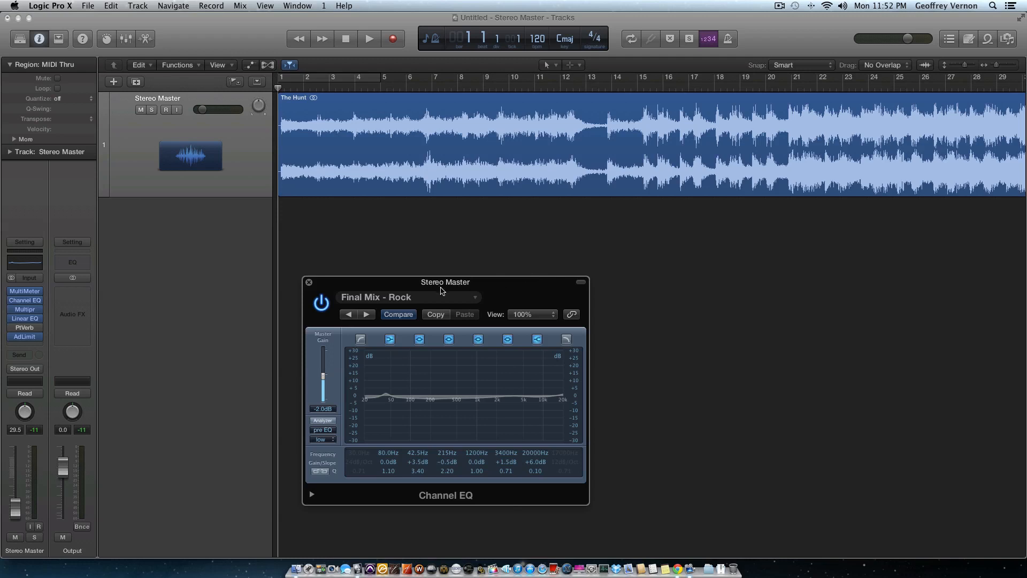
Step: Try other Channel EQ mastering presets, from Final Mix - Pop back through Hip Hop and Ballad to Dance Music Type EQ
click(475, 298)
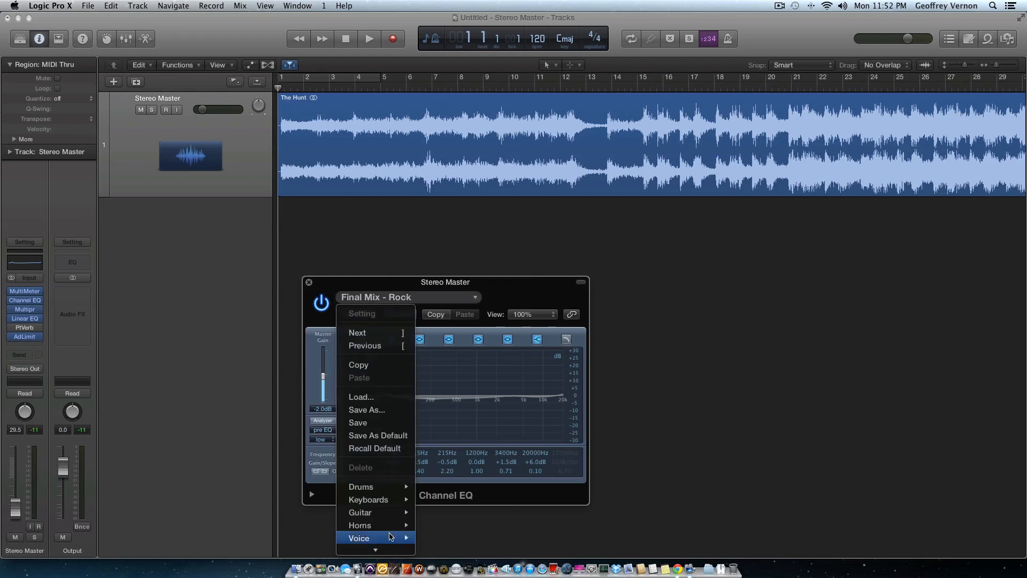
mouse_move(389, 536)
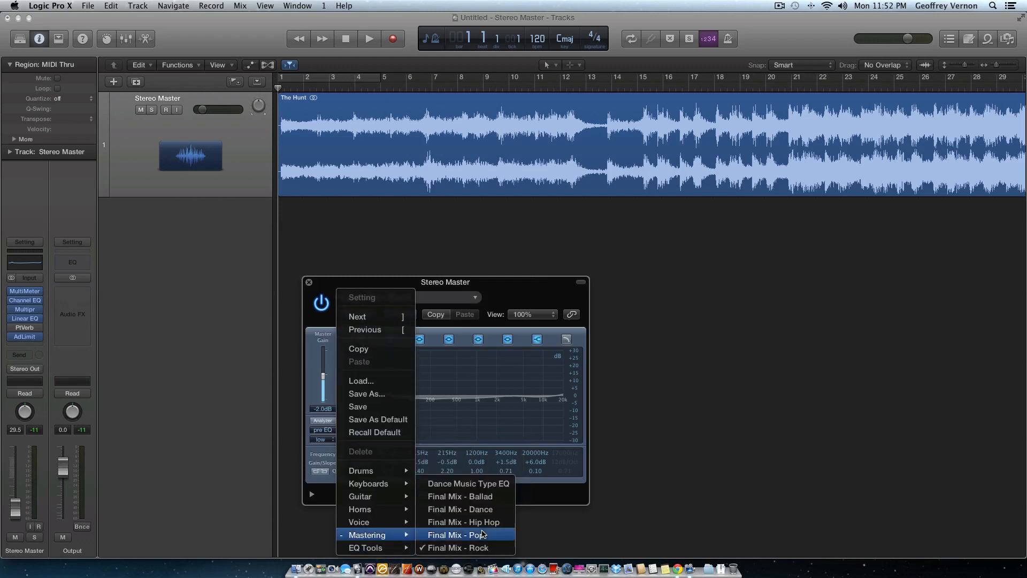
click(482, 534)
click(348, 315)
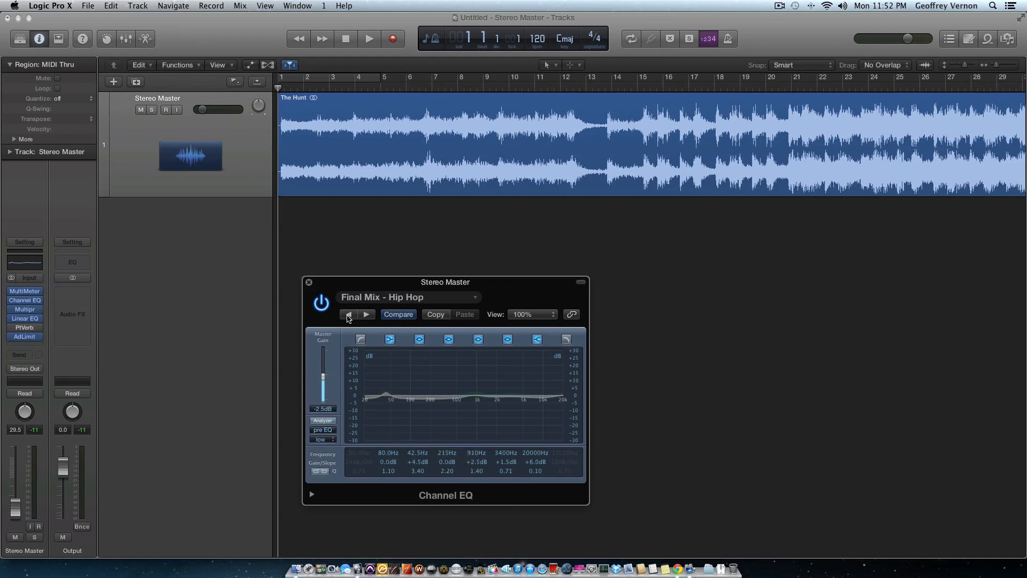
click(348, 315)
click(348, 315)
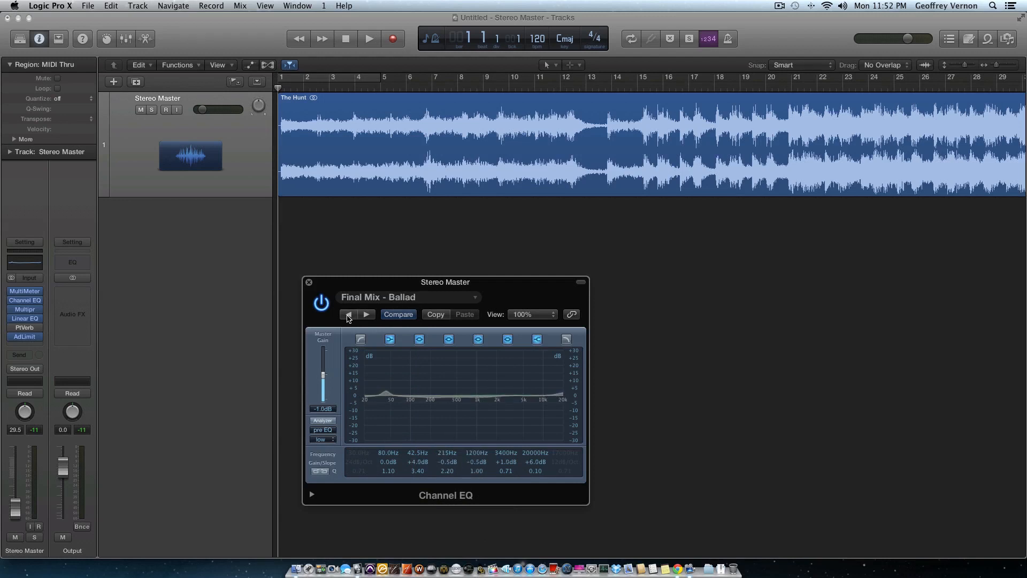
click(347, 316)
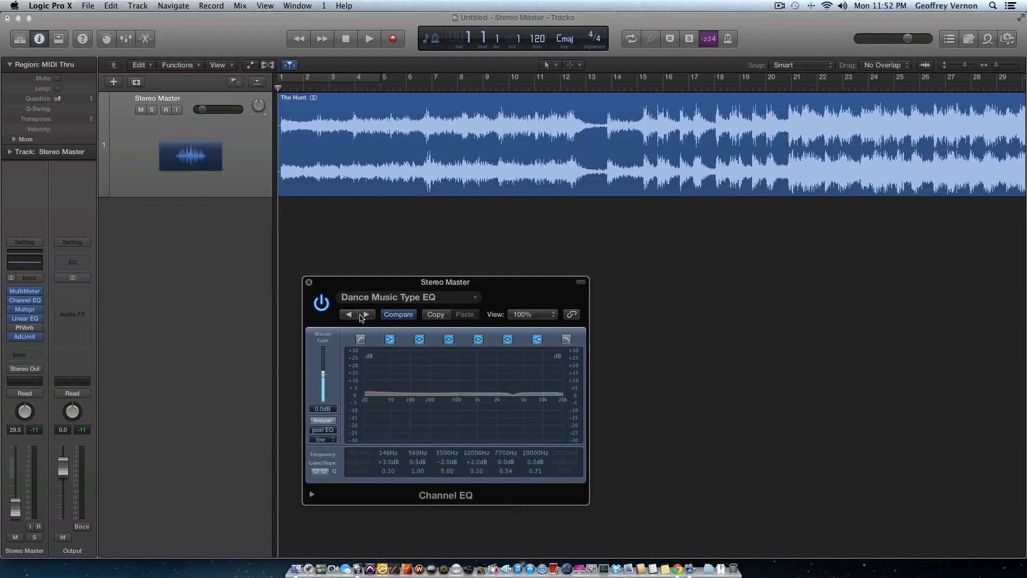
click(365, 315)
Step: Reload the Final Mix - Rock mastering preset in the Channel EQ and close the plug-in window
click(400, 298)
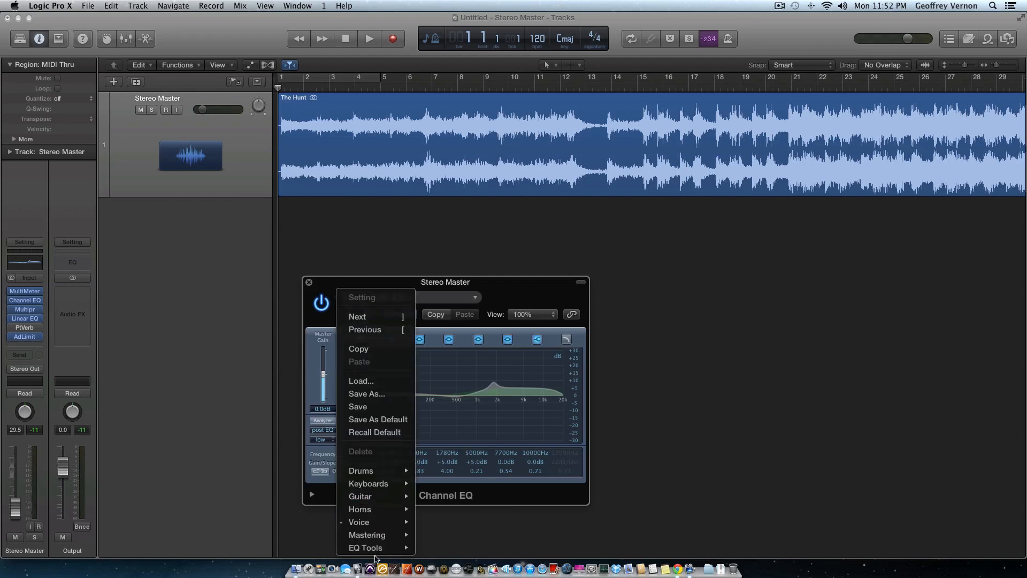
mouse_move(375, 535)
click(462, 546)
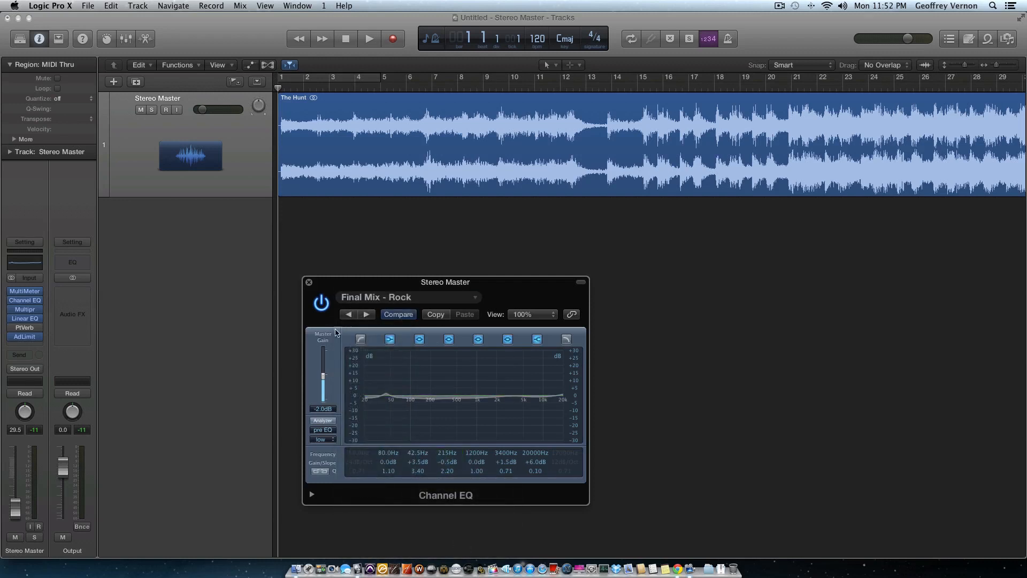
click(366, 314)
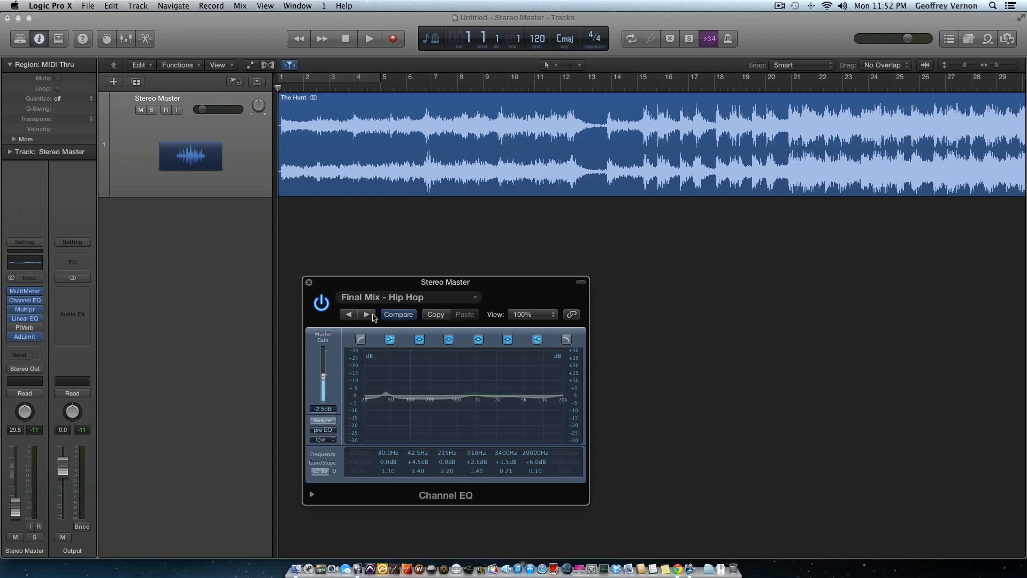
click(369, 314)
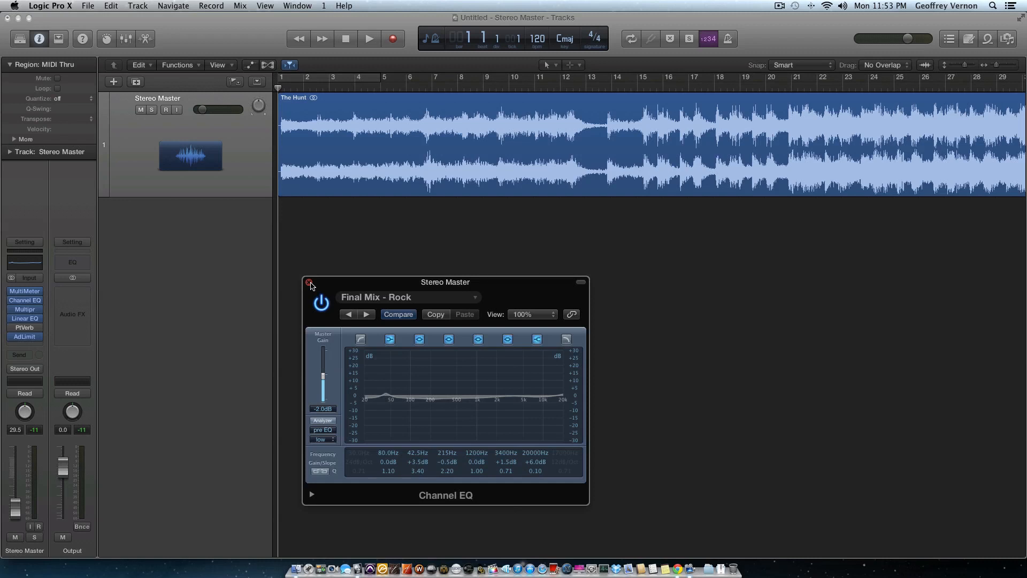
click(310, 284)
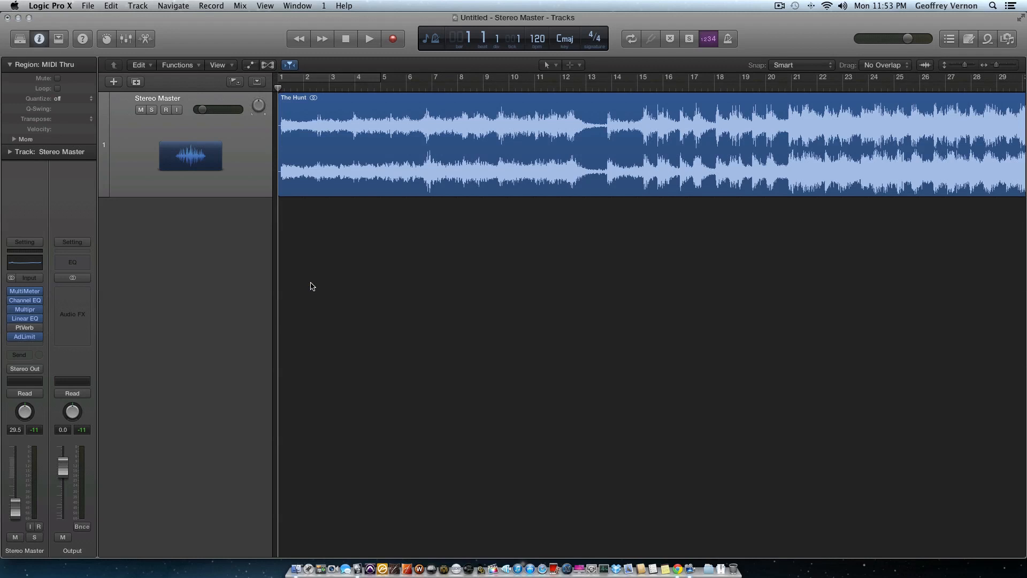
Step: Open the Multipressor of the Stereo Master, examine its compressor presets such as Final Rock and Final Pop Compressor, and close the plug-in
click(28, 310)
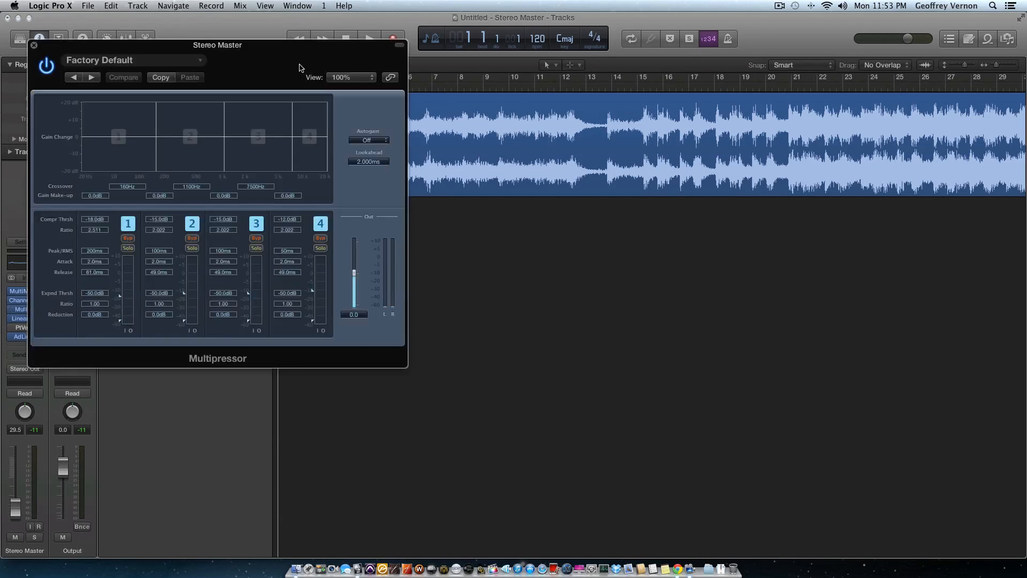
drag(298, 67, 517, 214)
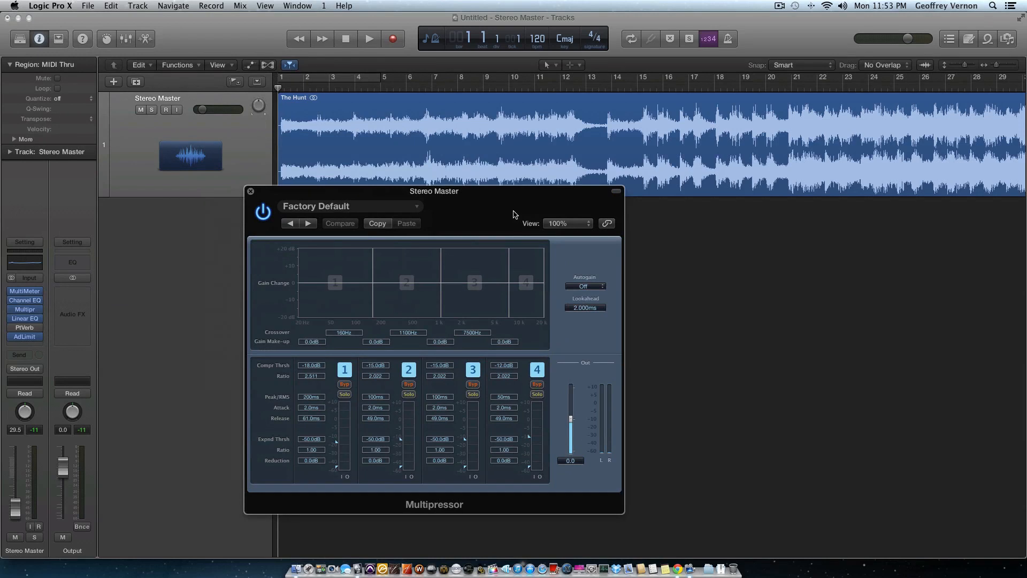
click(406, 206)
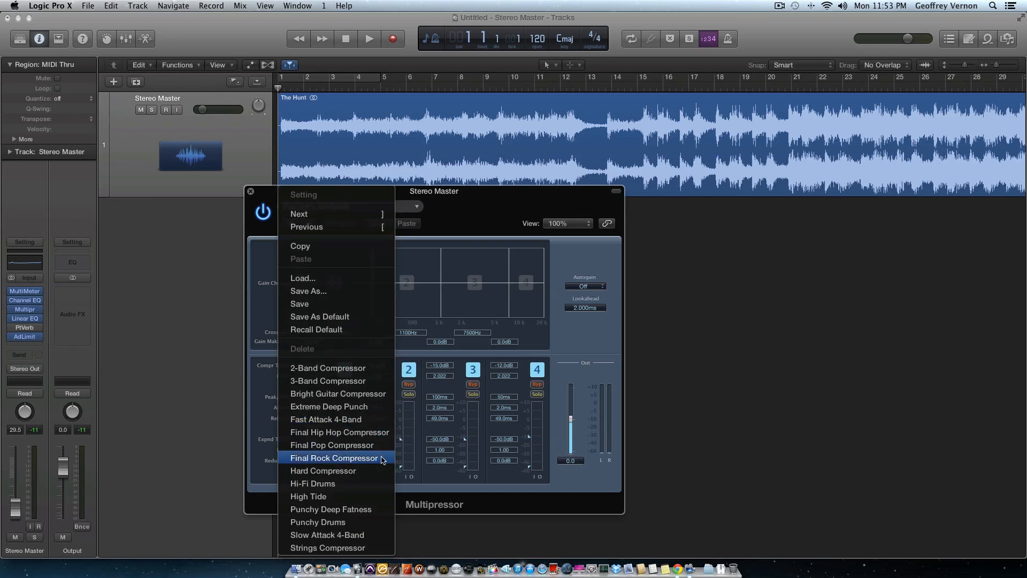
click(598, 344)
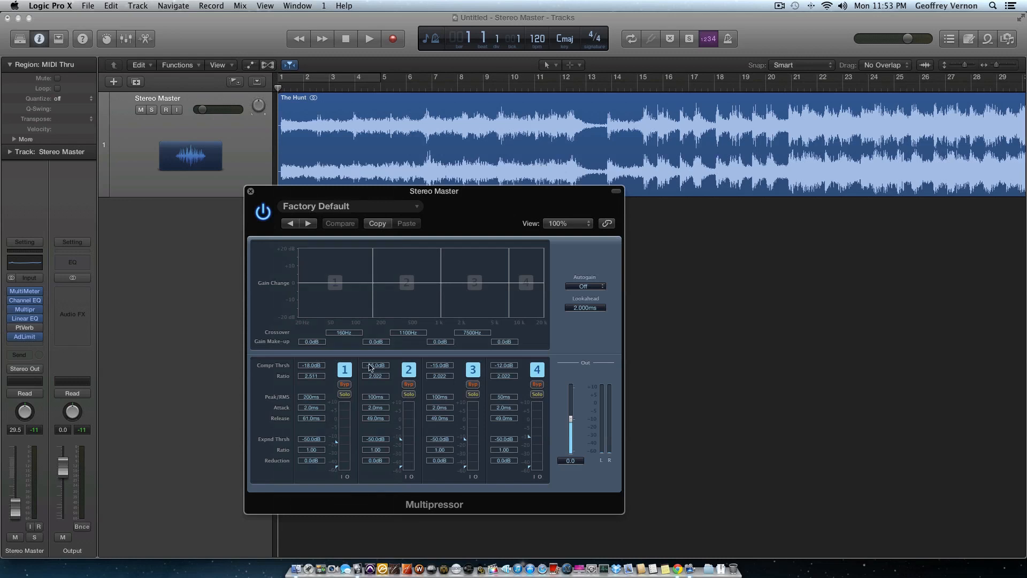
click(418, 208)
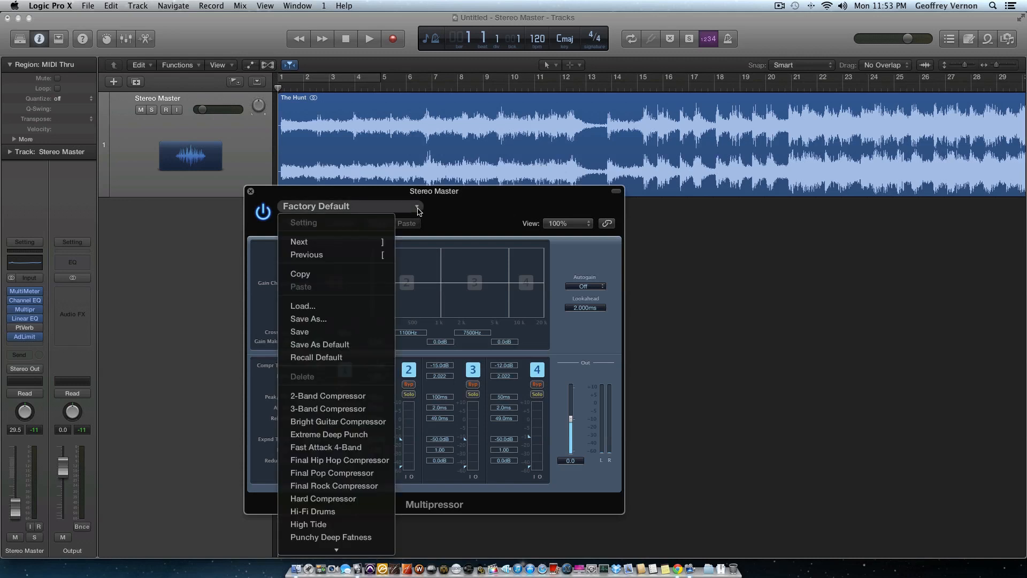
scroll(368, 482, down, 2)
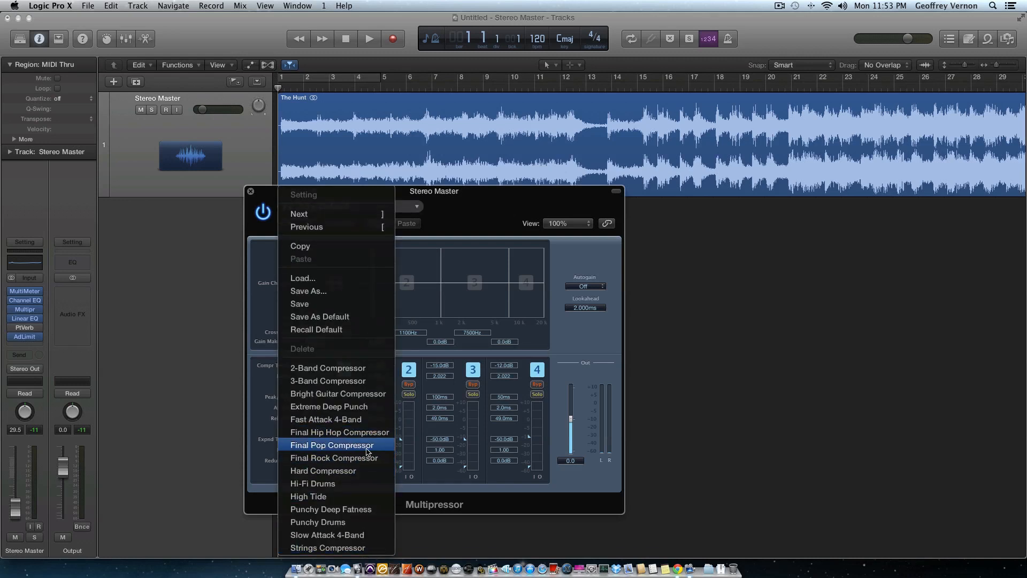
click(577, 352)
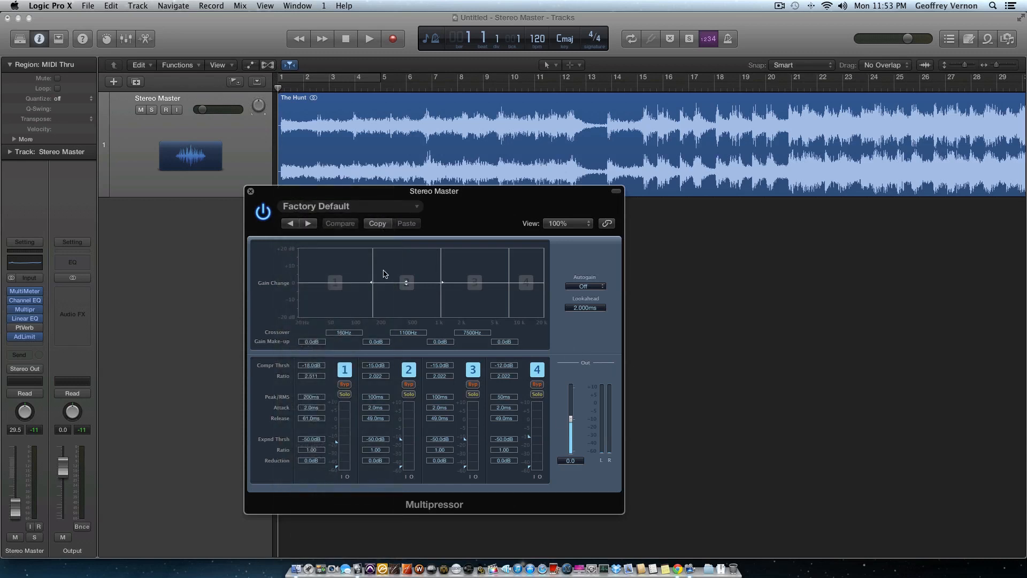
click(403, 210)
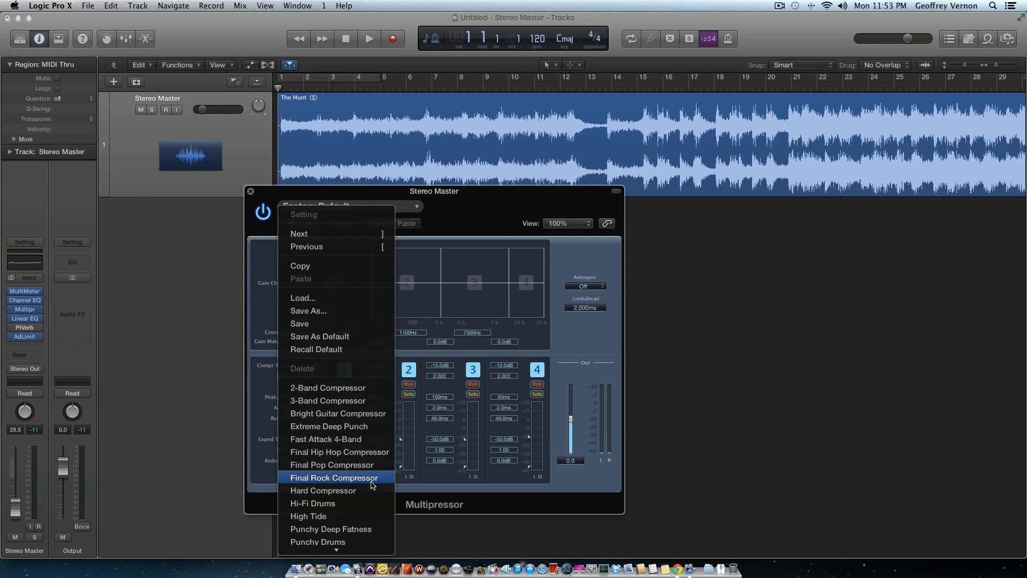
click(585, 354)
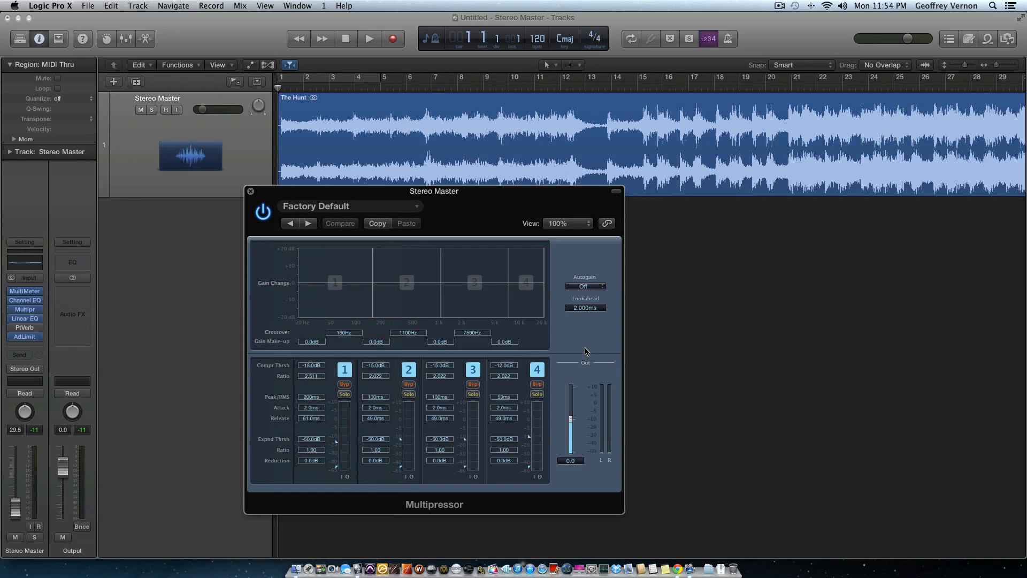
click(251, 192)
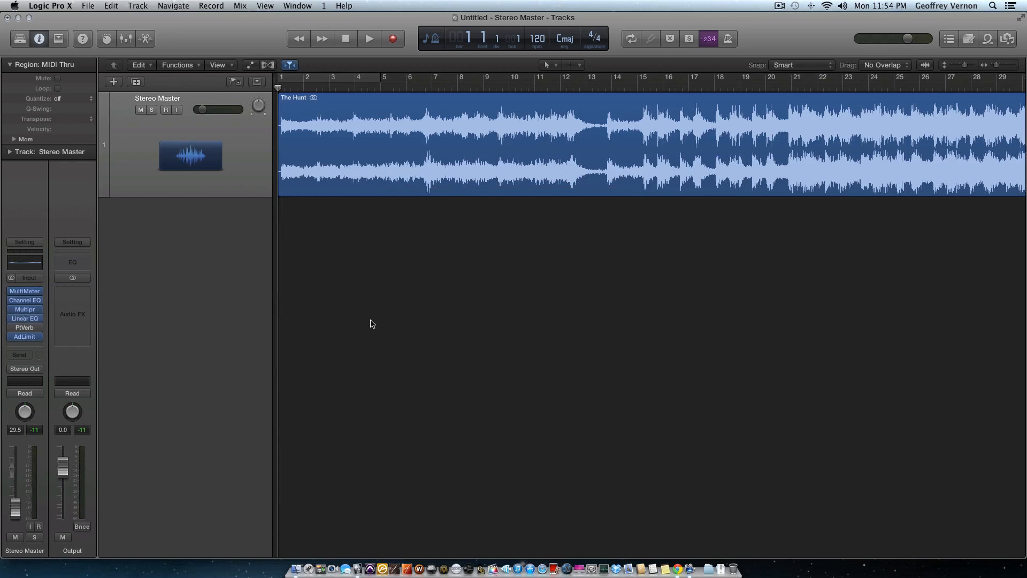
Step: Open the Linear Phase EQ of the Stereo Master, examine its Mastering presets without loading one, and close the plug-in window
click(28, 321)
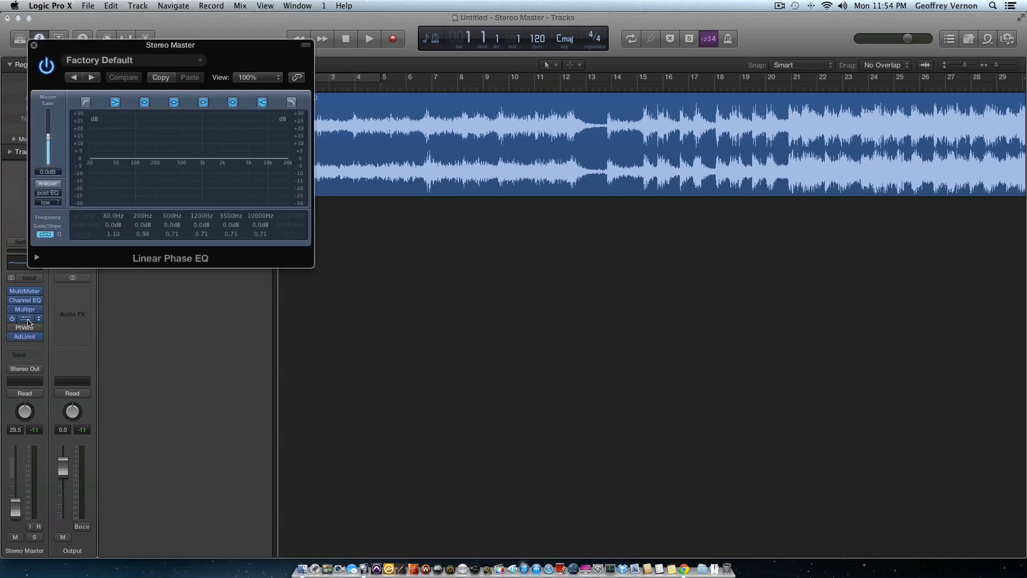
drag(249, 49, 470, 196)
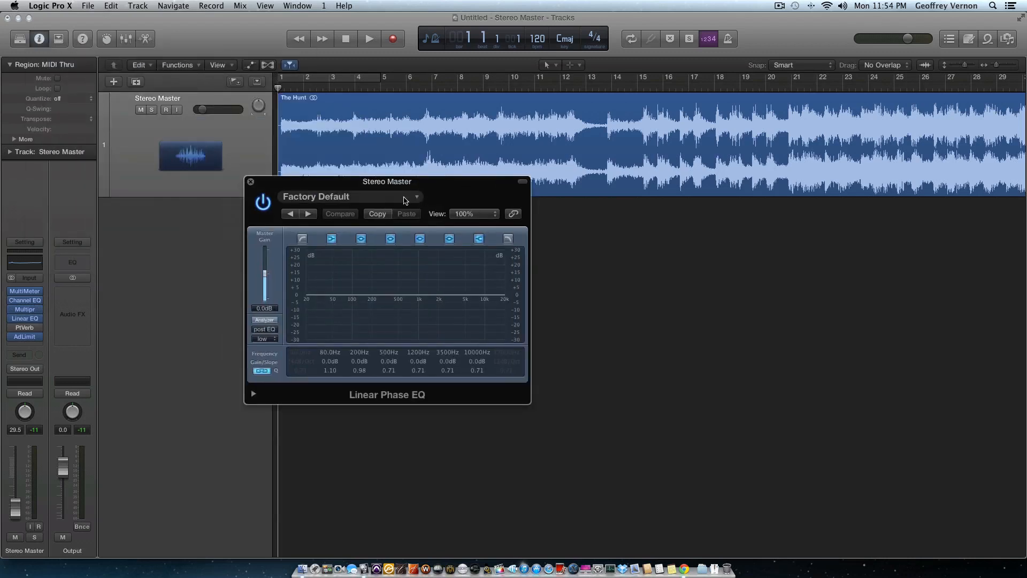
click(418, 198)
mouse_move(345, 452)
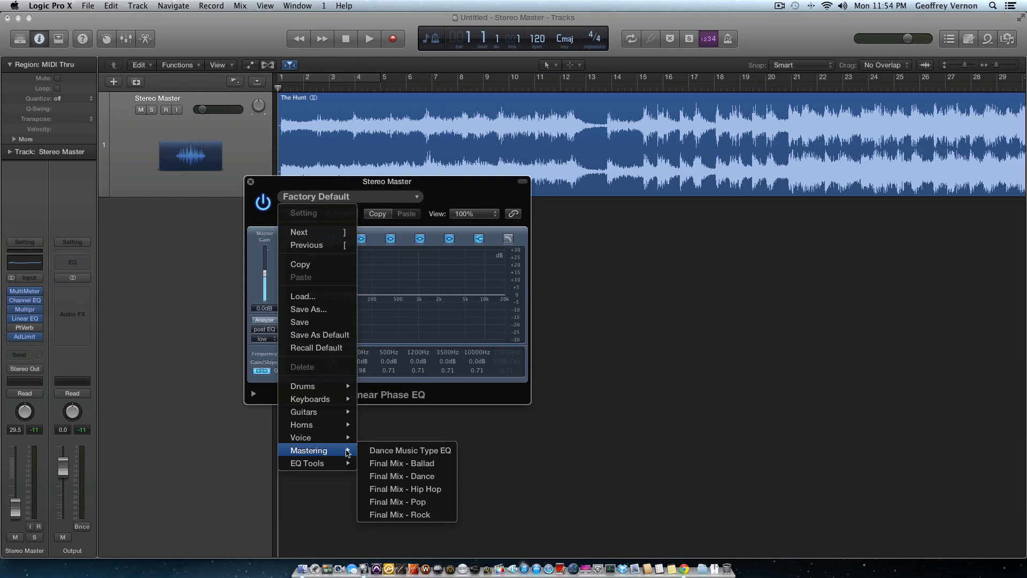
click(456, 395)
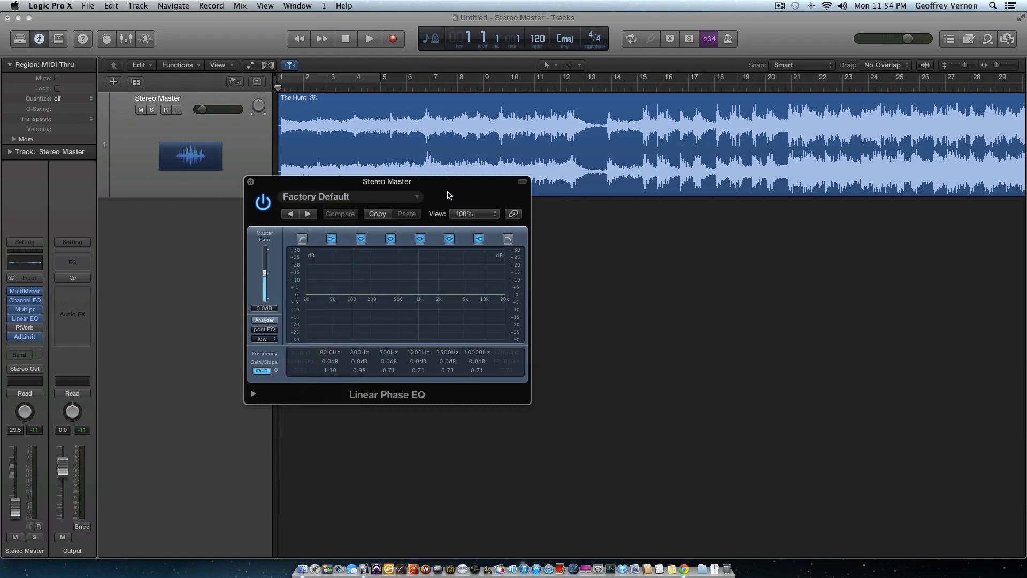
drag(449, 196, 459, 256)
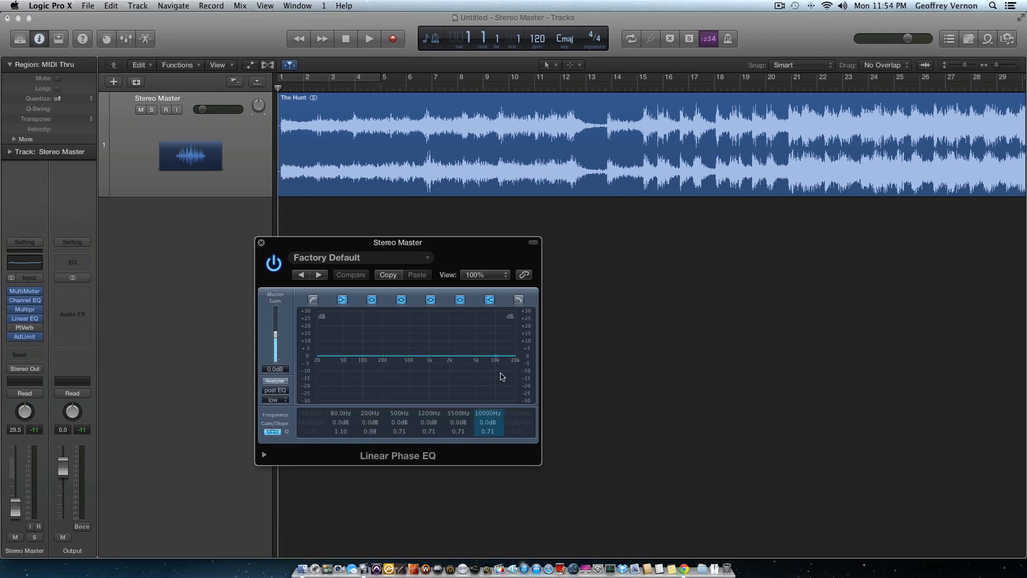
click(427, 258)
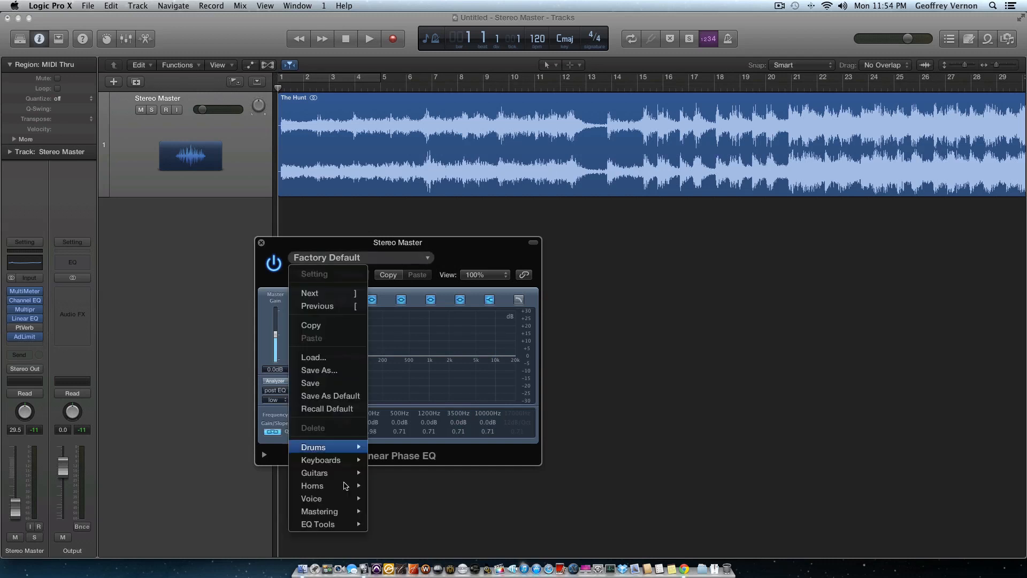
mouse_move(347, 512)
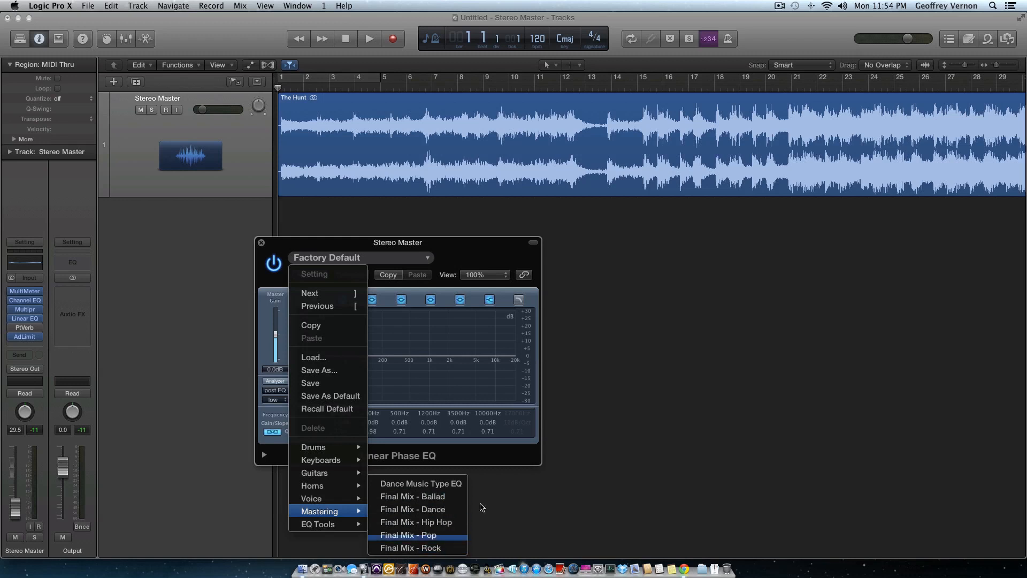
click(481, 253)
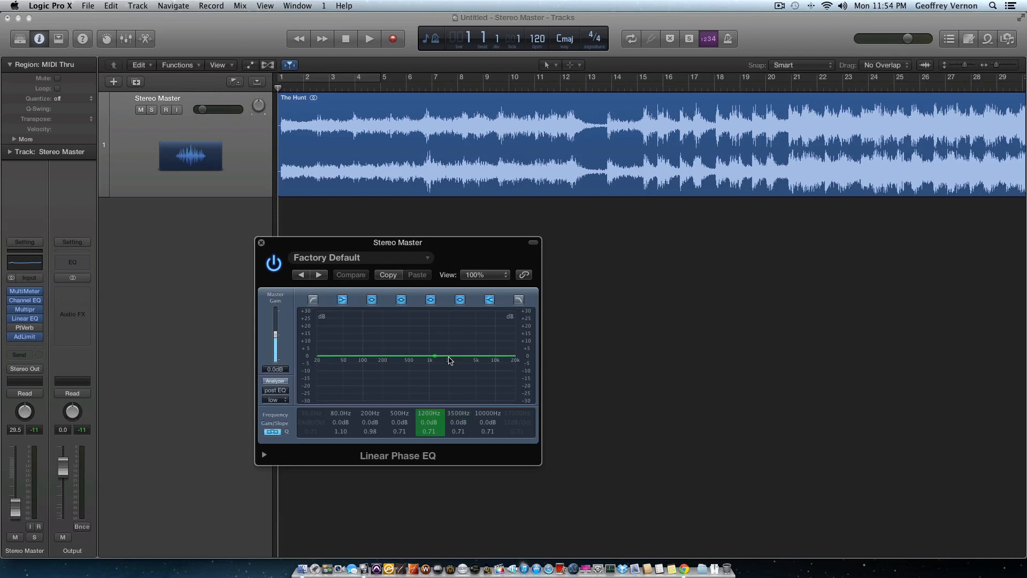
click(423, 267)
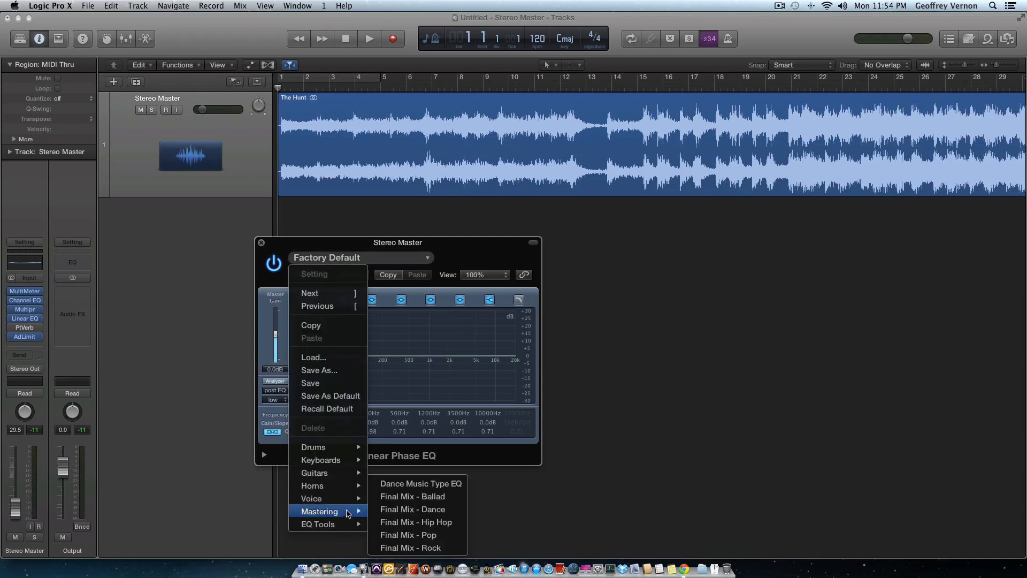
click(486, 263)
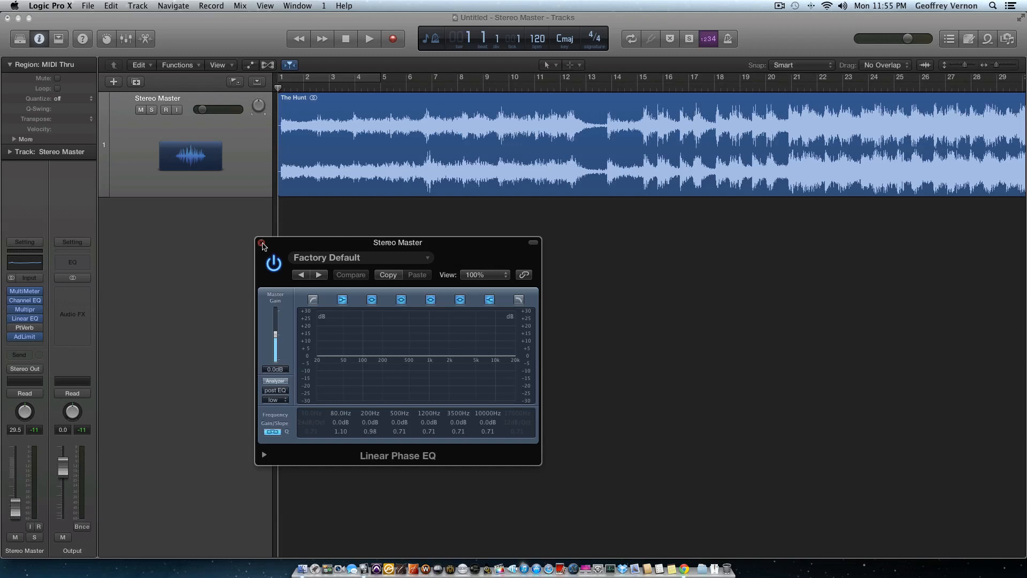
click(362, 257)
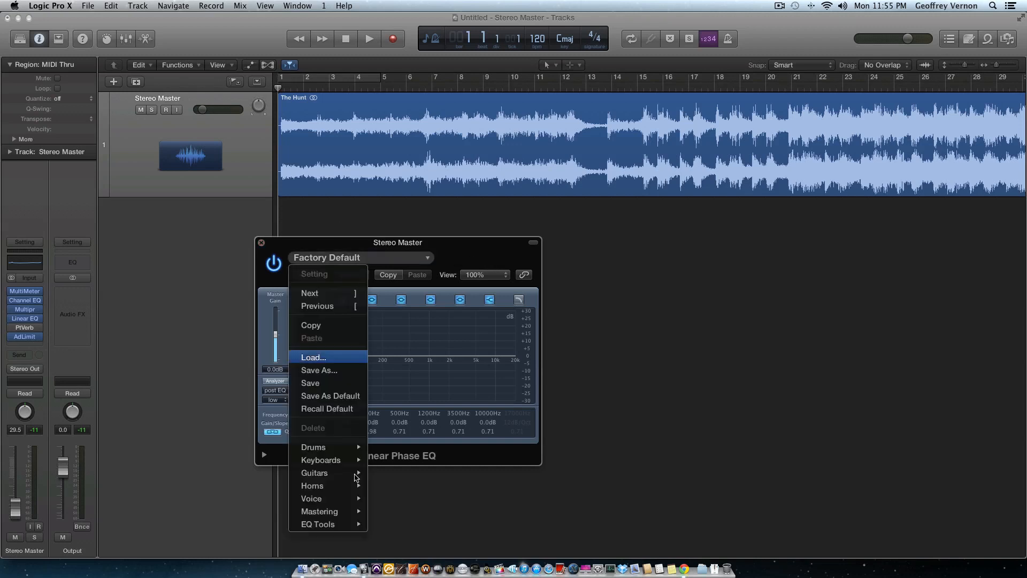
click(456, 257)
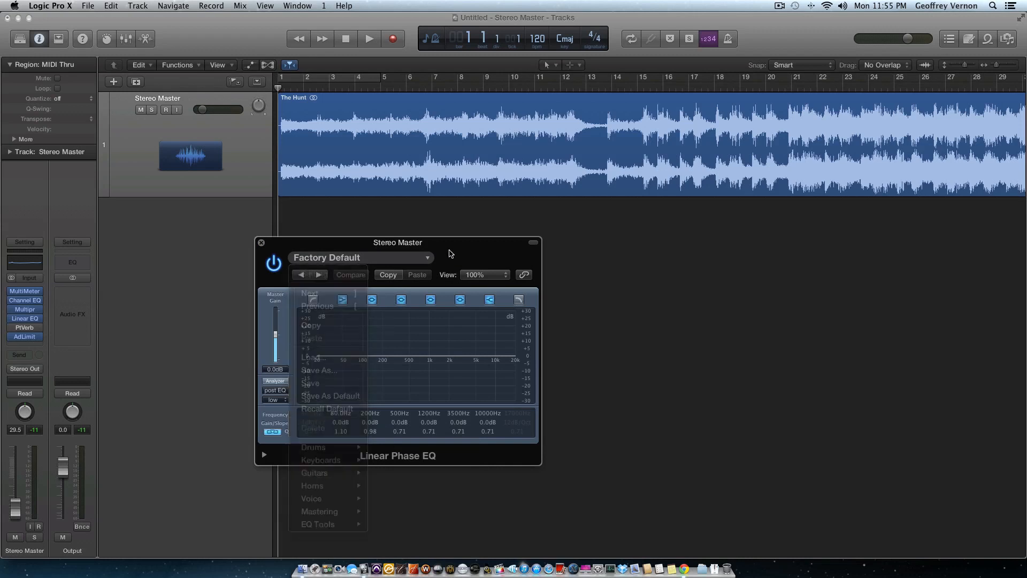
click(261, 243)
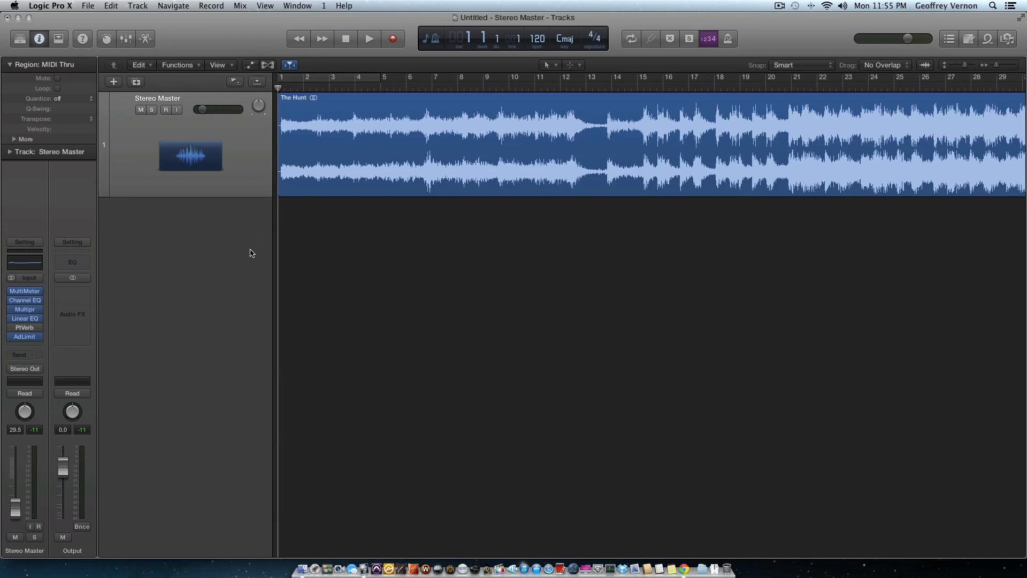
Step: Load the Ambience preset in the PlatinumVerb of the Stereo Master and close the plug-in window
click(24, 328)
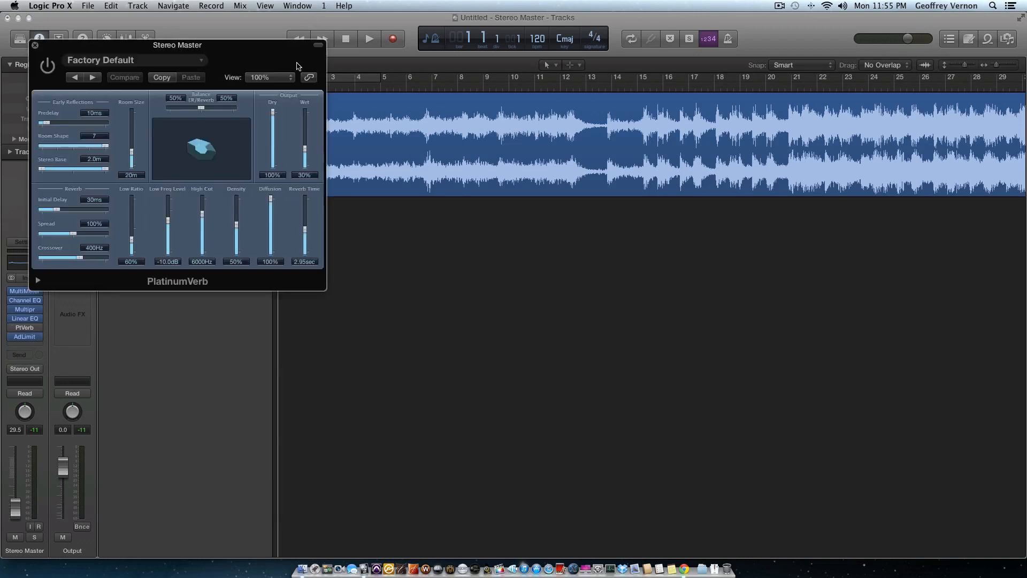
drag(297, 65, 649, 275)
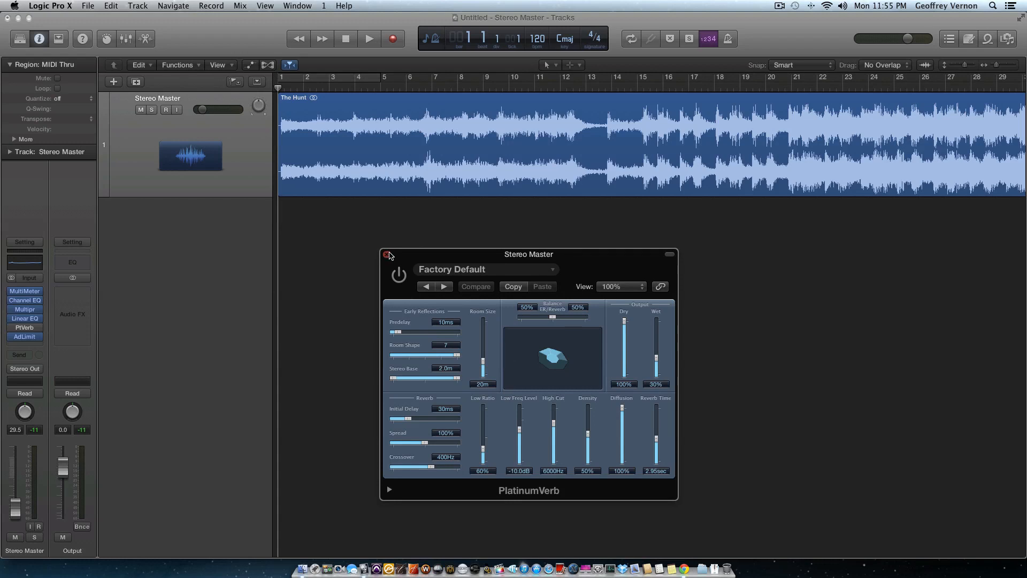
click(502, 270)
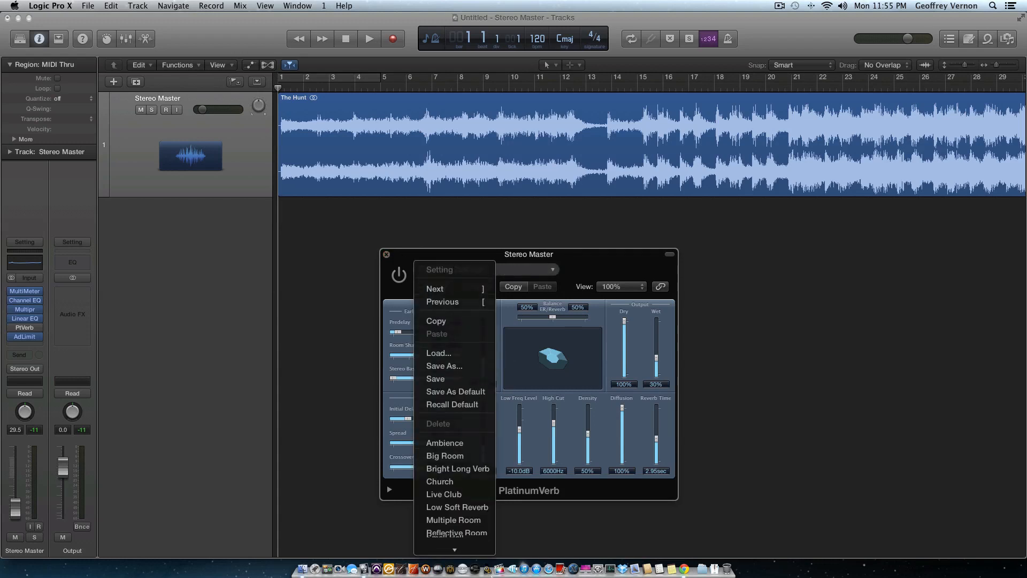
click(459, 432)
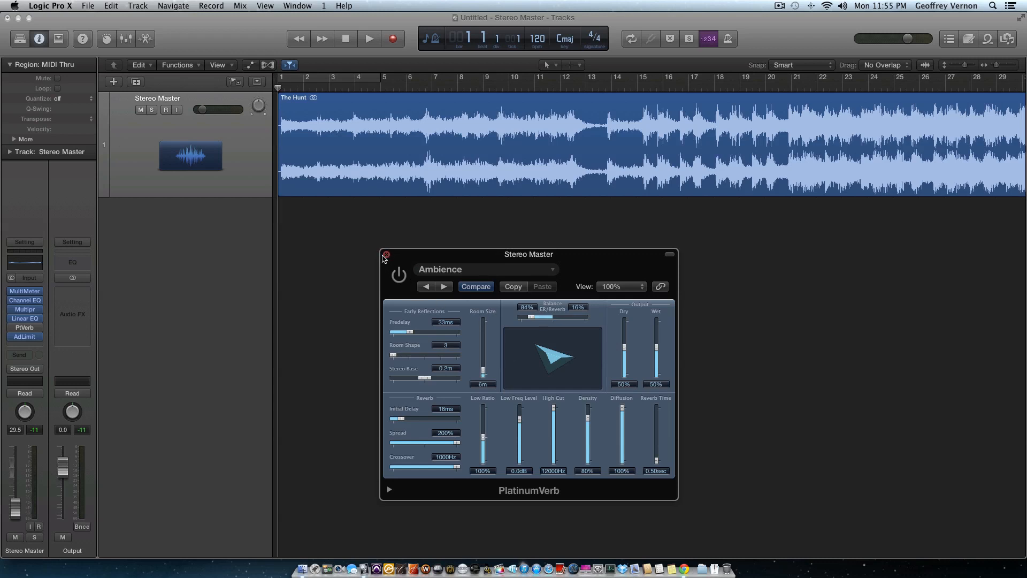
click(463, 273)
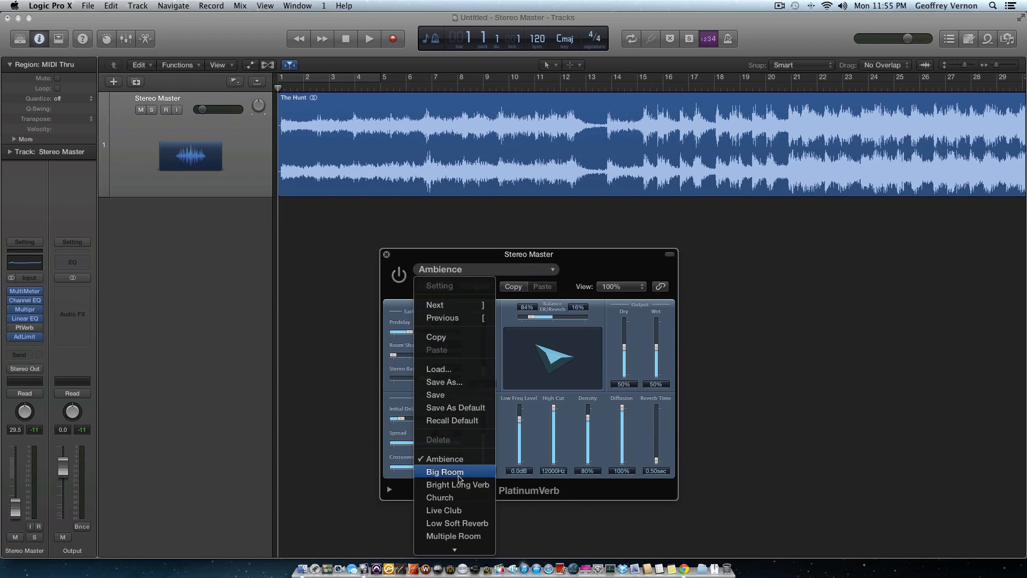
click(570, 266)
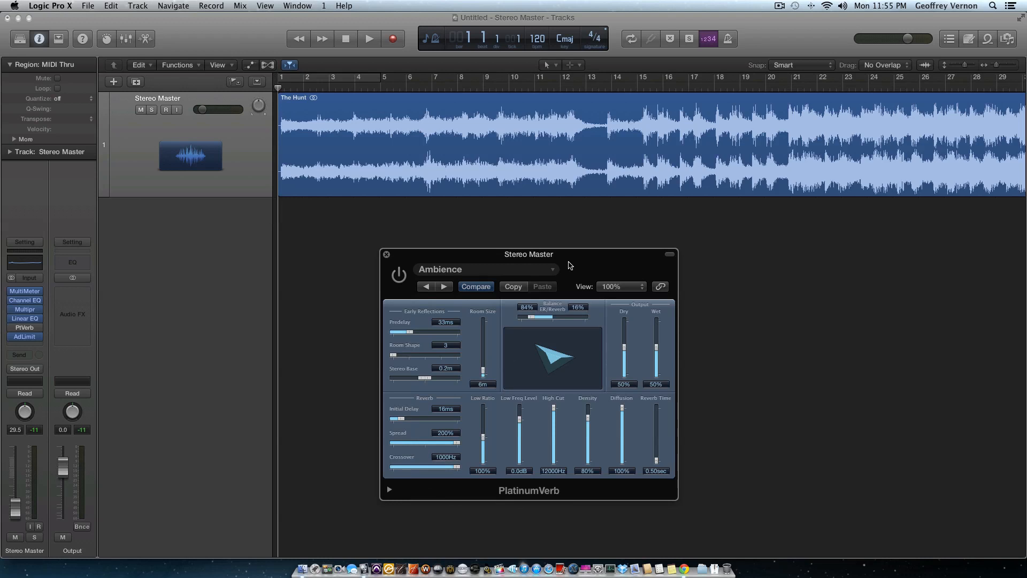
click(386, 254)
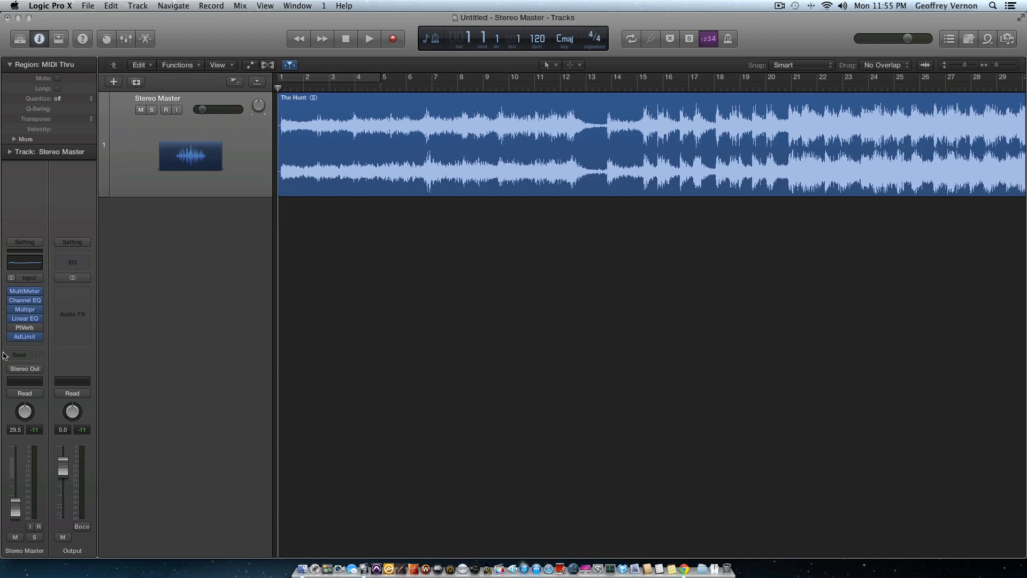
Step: Open the Adaptive Limiter of the Stereo Master and examine its presets and its additional parameters such as Lookahead and Remove DC
click(24, 336)
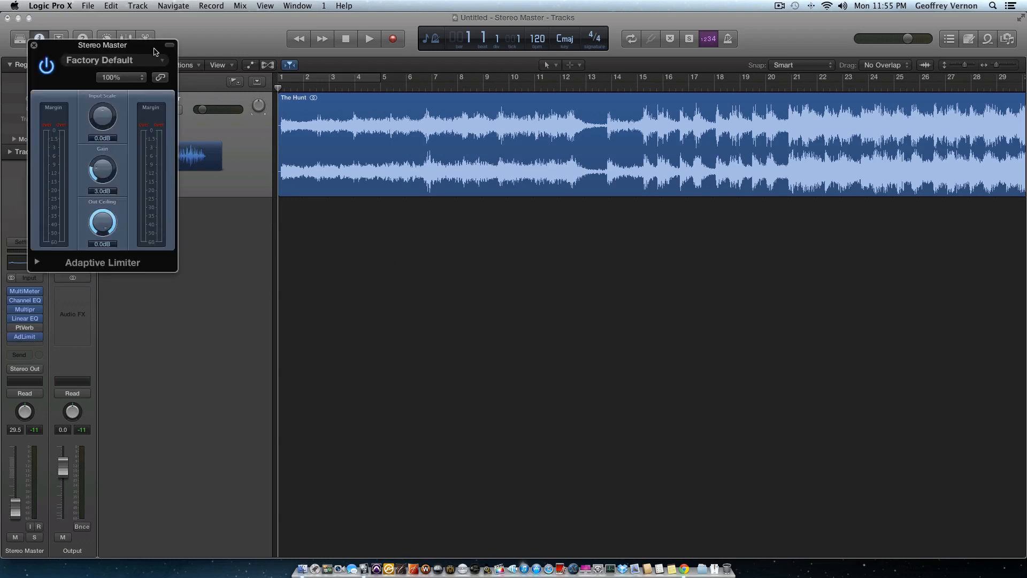
drag(154, 52, 473, 190)
click(466, 202)
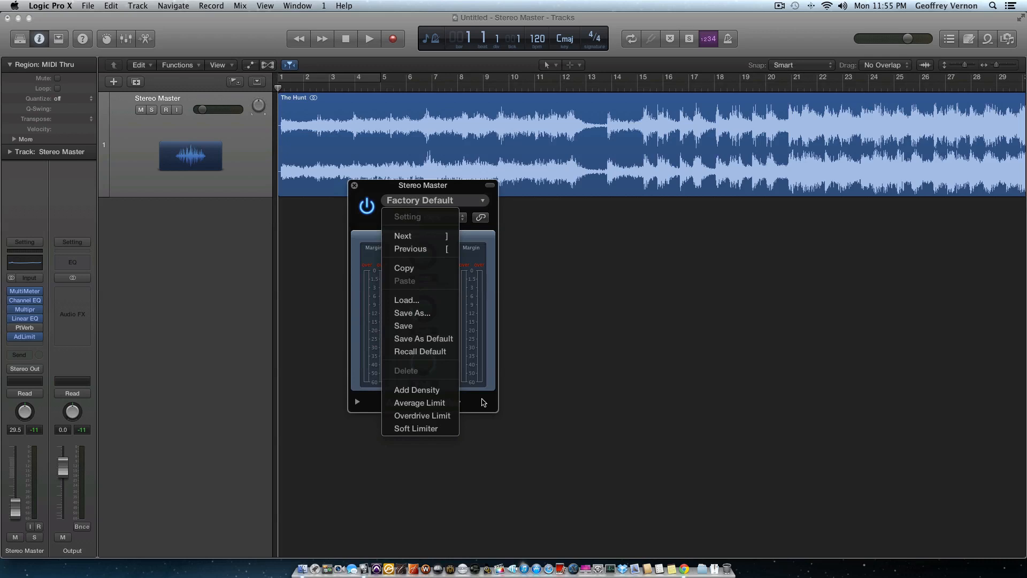
click(473, 413)
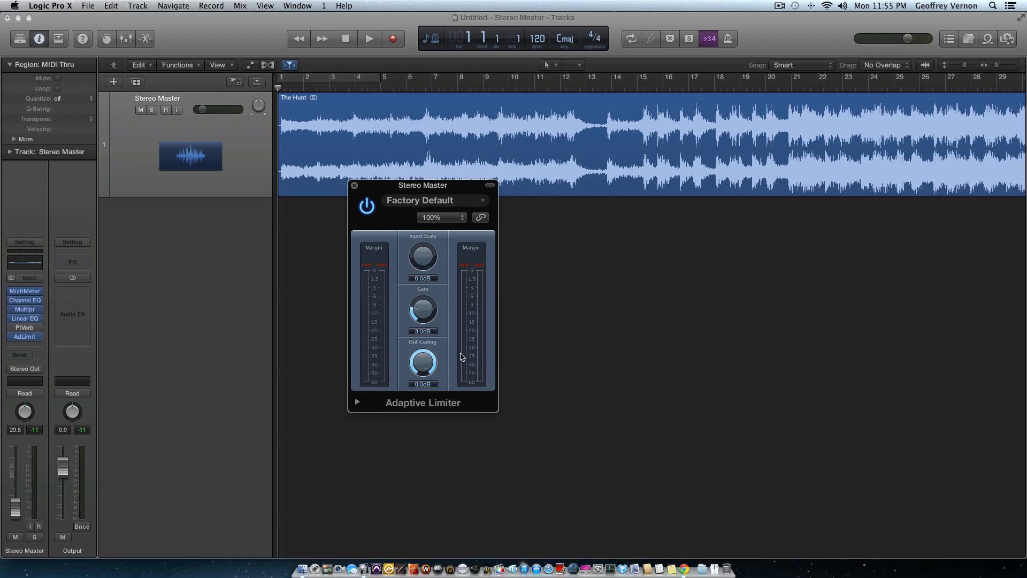
click(357, 402)
click(358, 402)
click(357, 403)
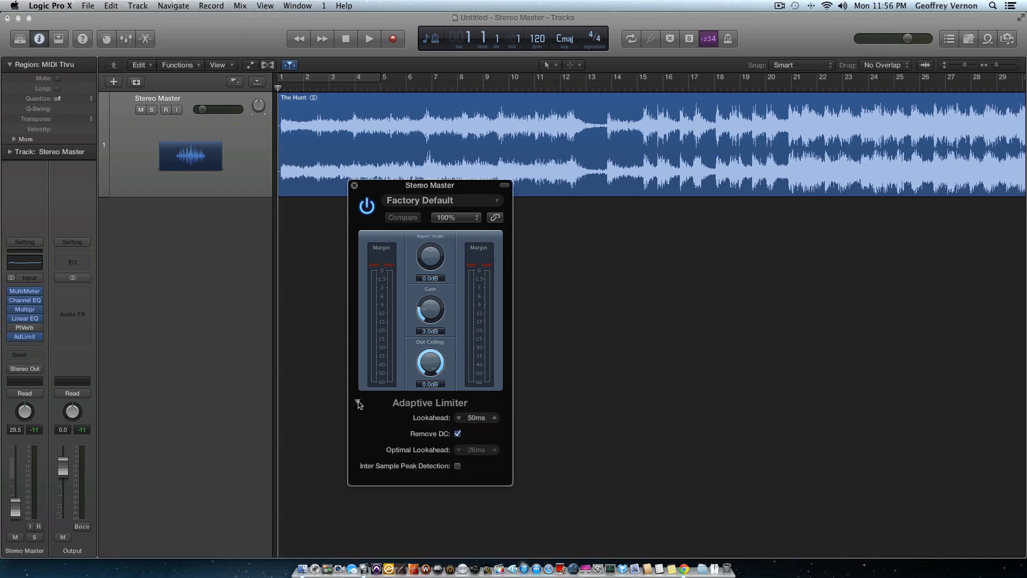
click(357, 403)
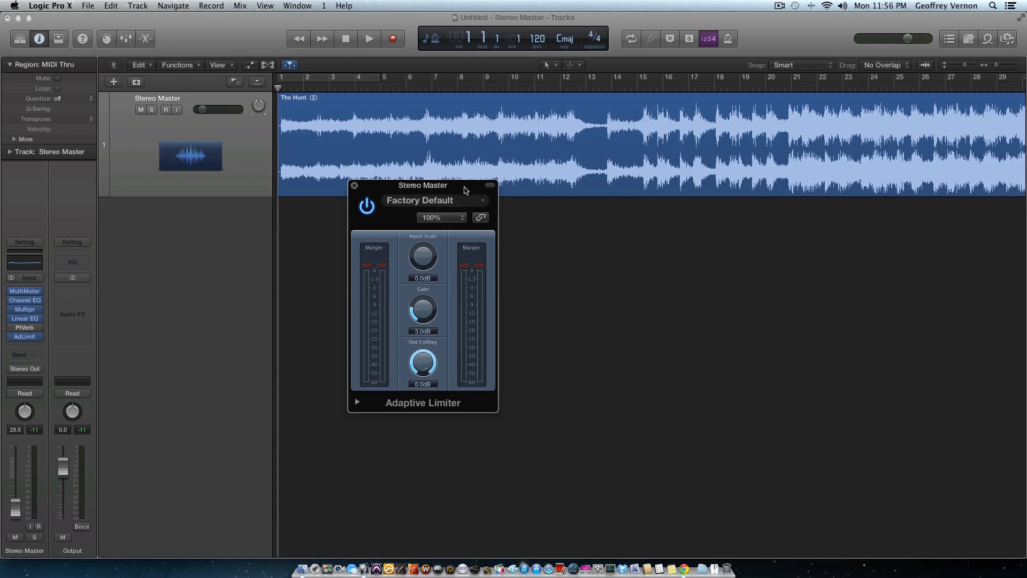
Step: Examine the Adaptive Limiter's preset list, including Add Density and Soft Limiter, without loading a preset, and close the plug-in window
drag(465, 190, 503, 242)
click(496, 255)
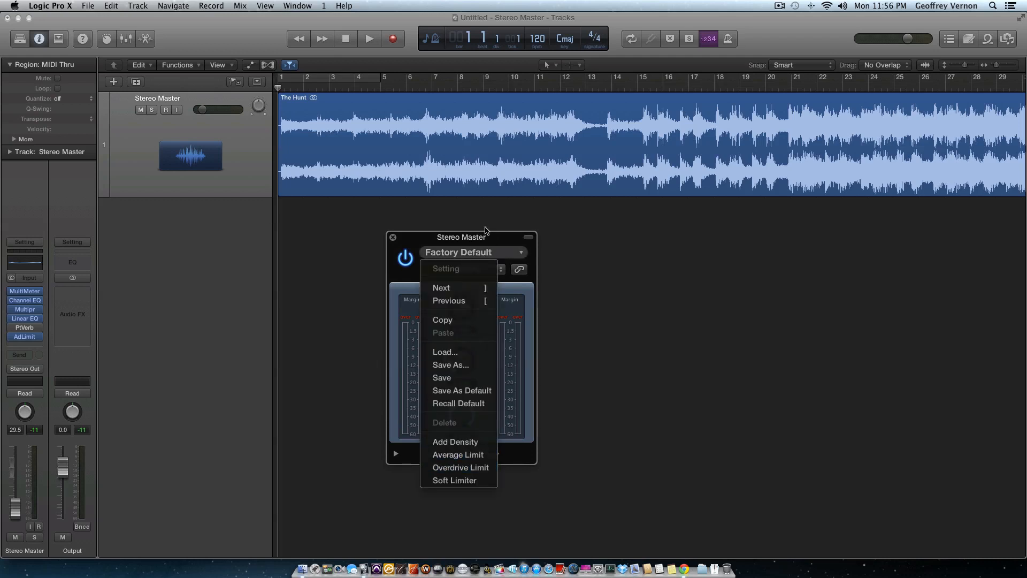
click(498, 242)
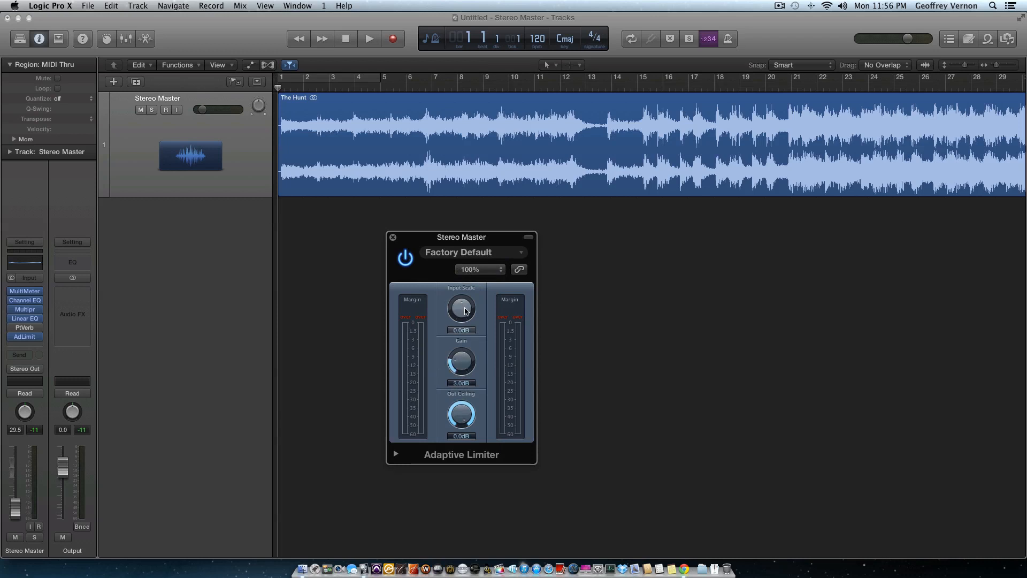
click(391, 236)
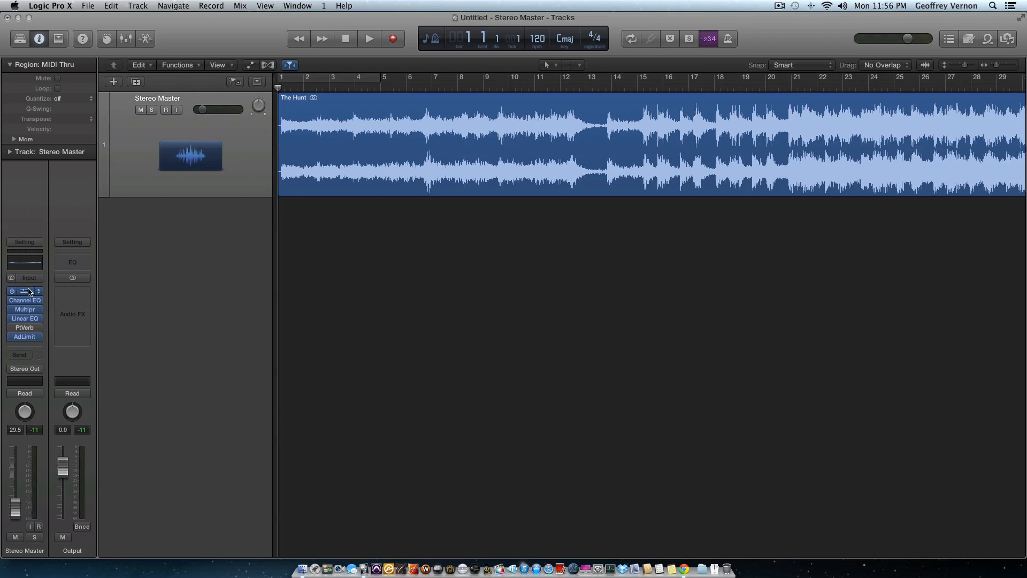
Step: Open the MultiMeter, Channel EQ, Multipressor, Linear Phase EQ and Adaptive Limiter of the Stereo Master together
click(35, 291)
click(25, 301)
click(25, 309)
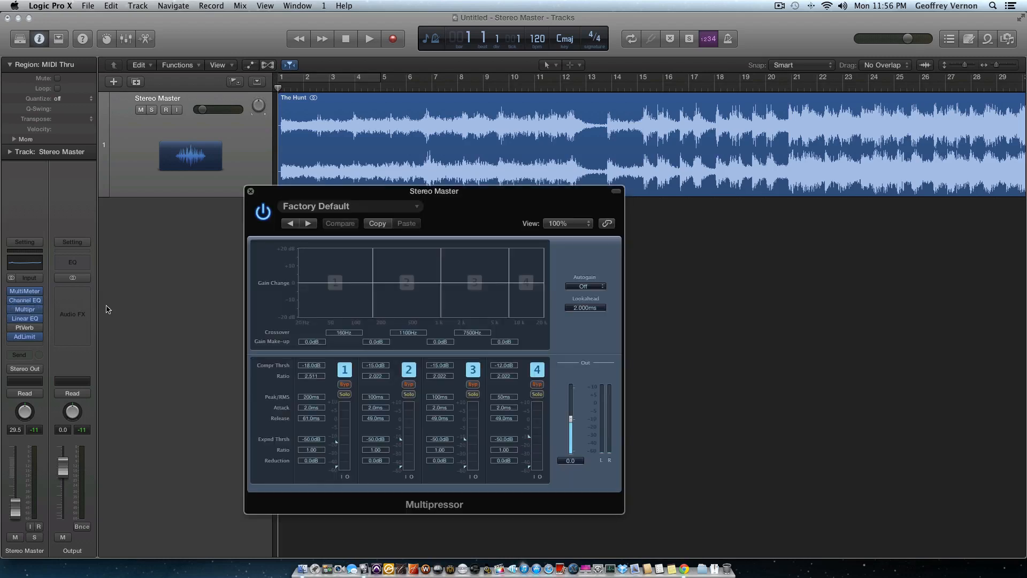
click(25, 318)
click(24, 336)
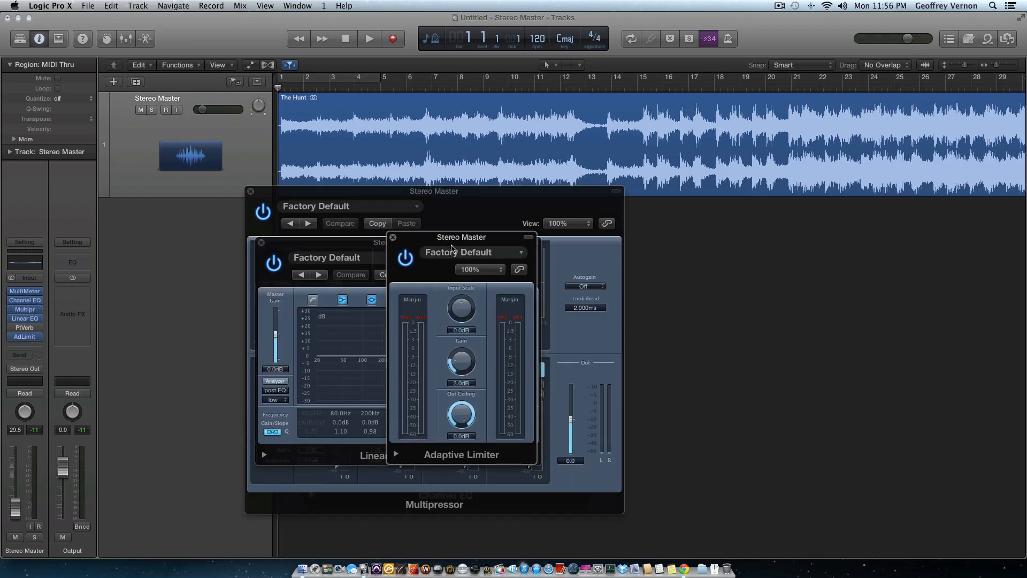
Step: Spread out the five open plug-in windows so that none of them overlaps another
drag(455, 237, 754, 209)
drag(294, 114, 266, 97)
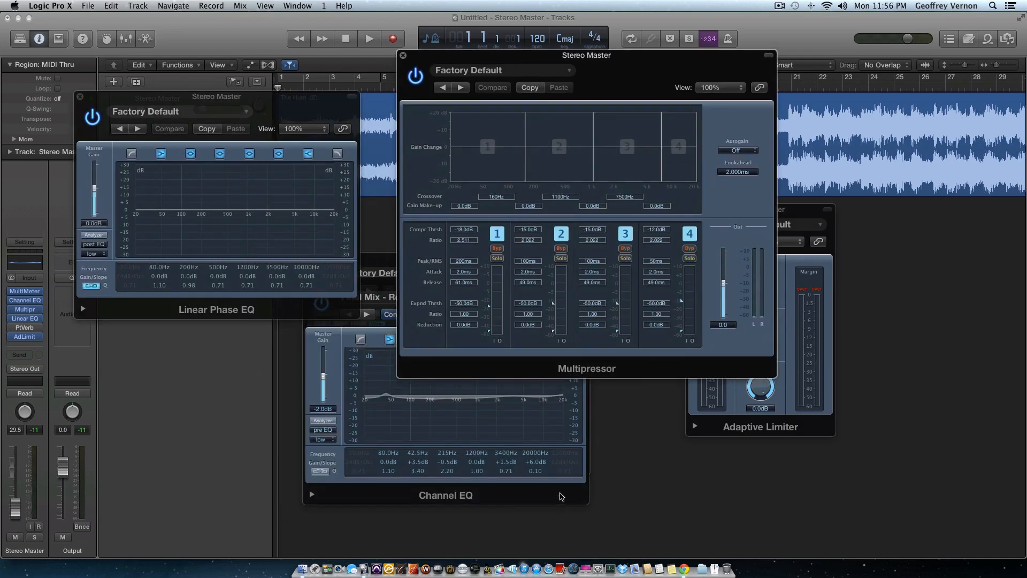
click(561, 497)
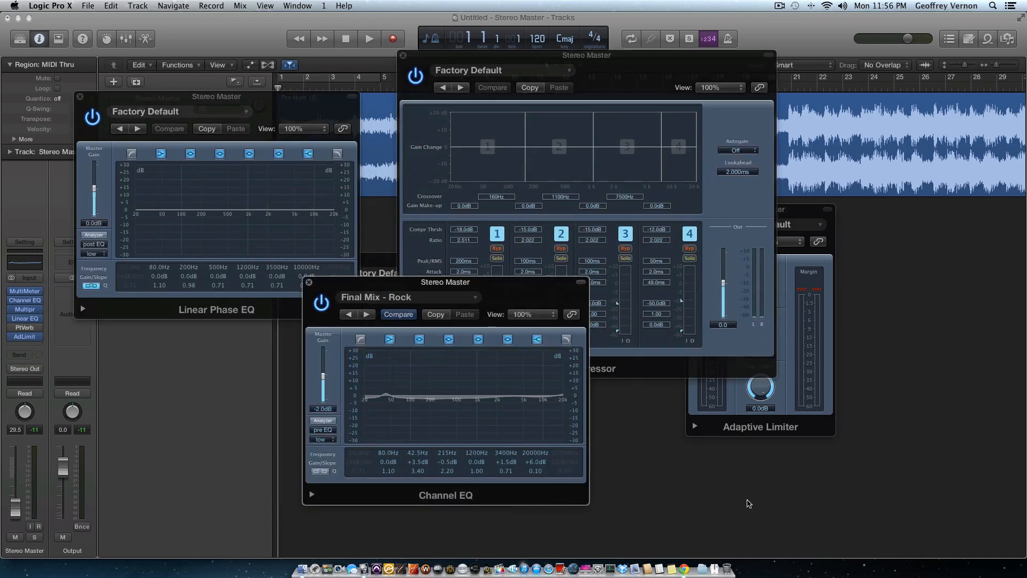
drag(523, 287, 858, 325)
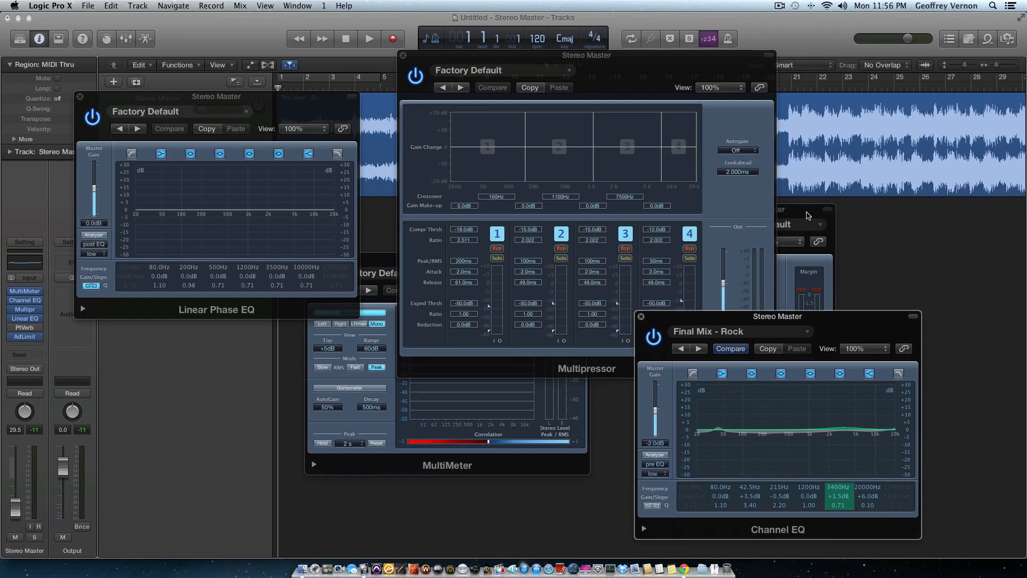
drag(808, 212, 938, 47)
drag(698, 66, 739, 32)
drag(411, 257, 330, 356)
drag(880, 329, 965, 357)
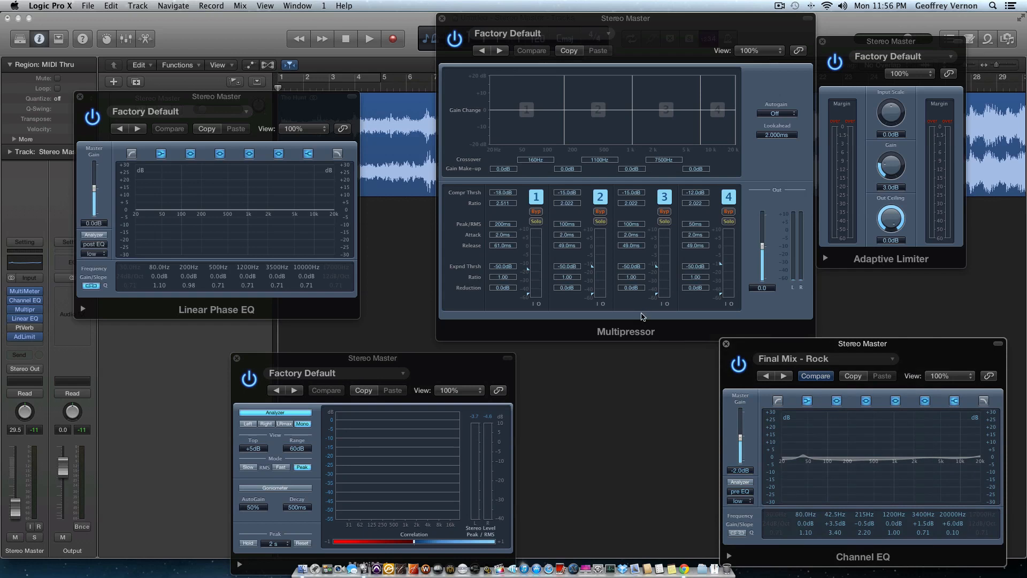
drag(442, 377, 374, 353)
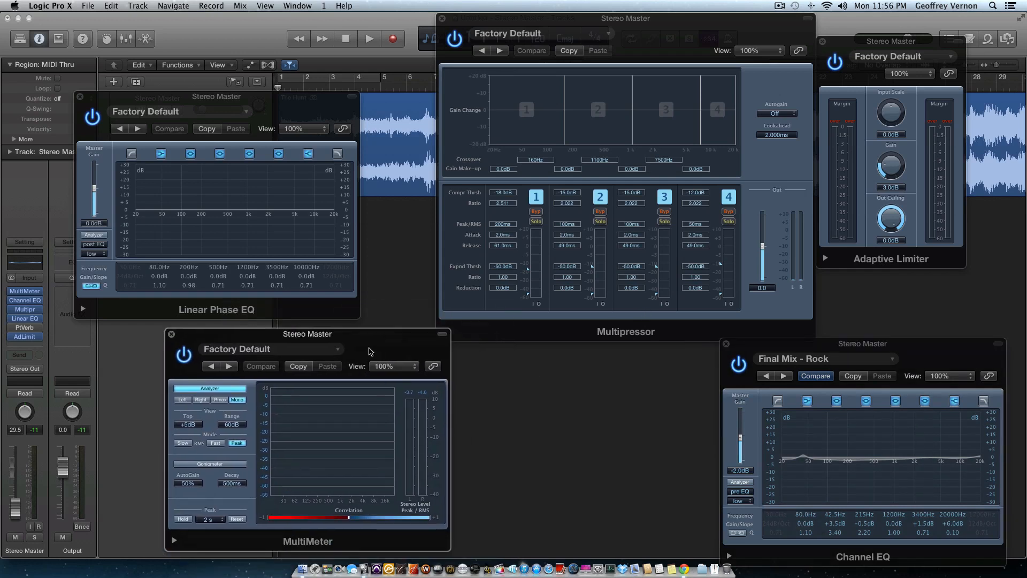
Step: Move the MultiMeter and Channel EQ windows further apart so both sit clear of the Multipressor
click(342, 353)
click(370, 356)
mouse_move(23, 311)
click(643, 39)
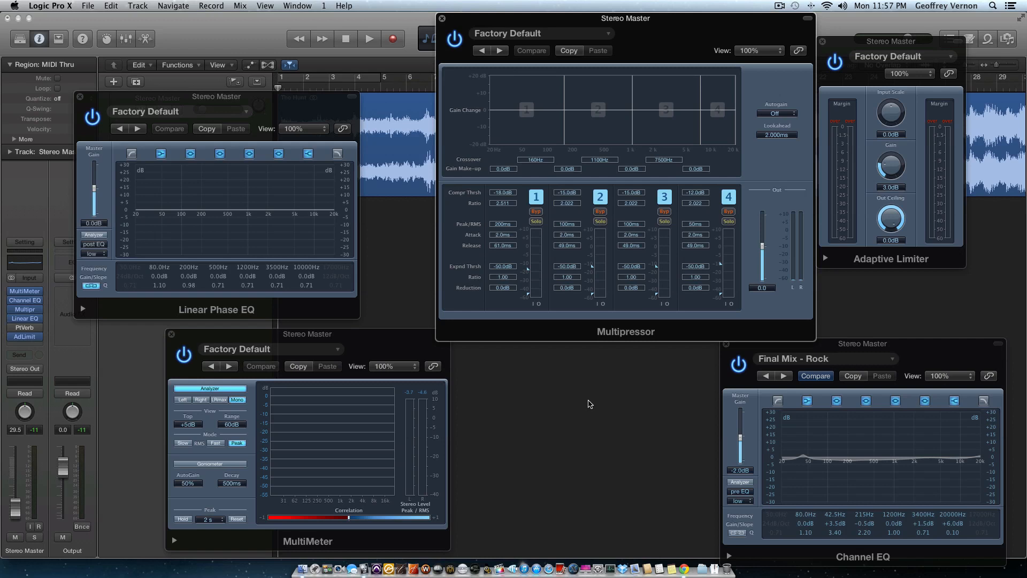
drag(425, 347, 377, 348)
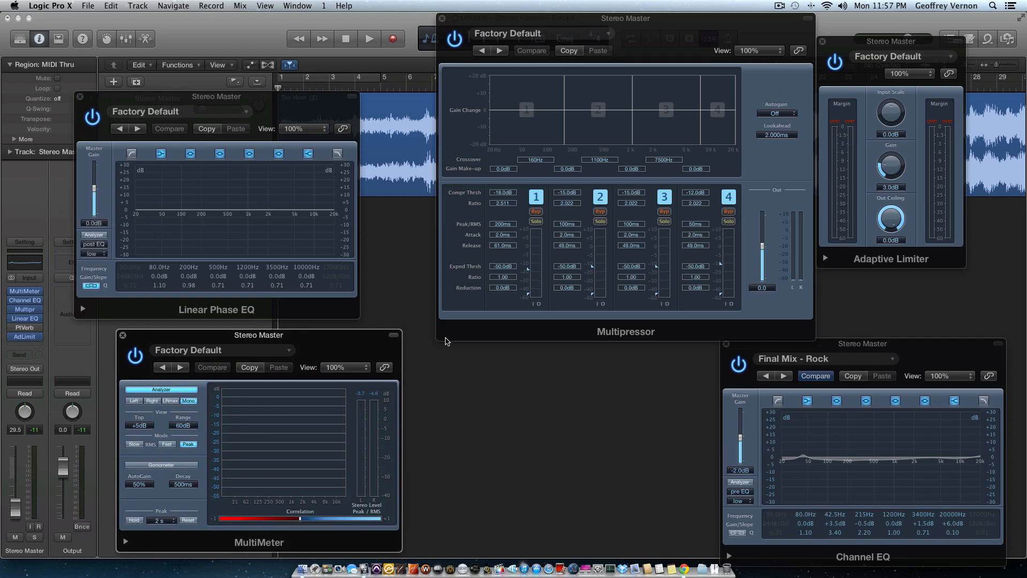
drag(963, 352, 982, 358)
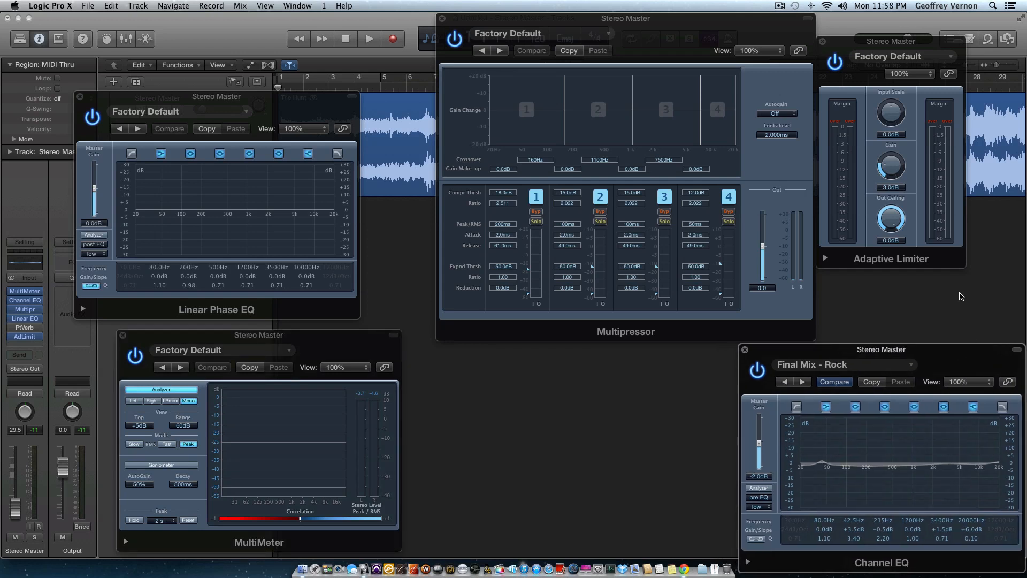